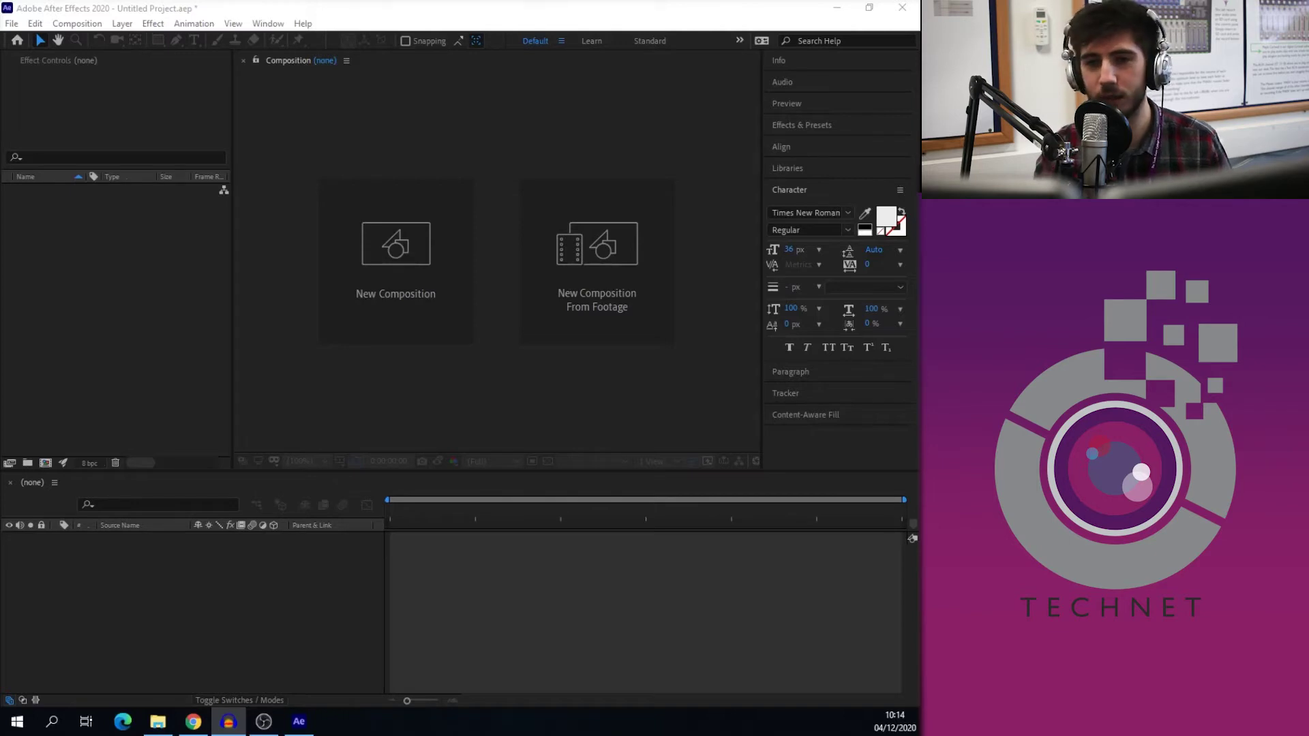
- Create a new composition named Camera Tracking with the HDTV 1080 25 preset
click(176, 242)
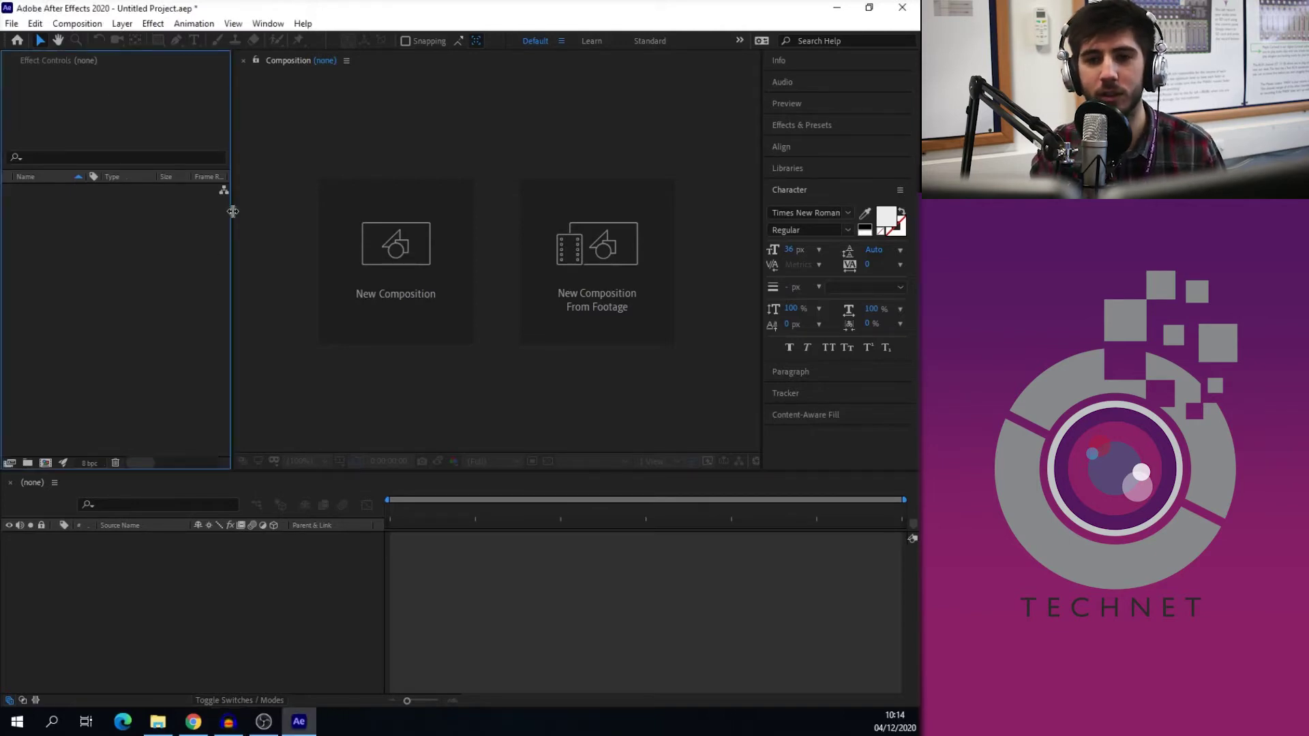
click(78, 24)
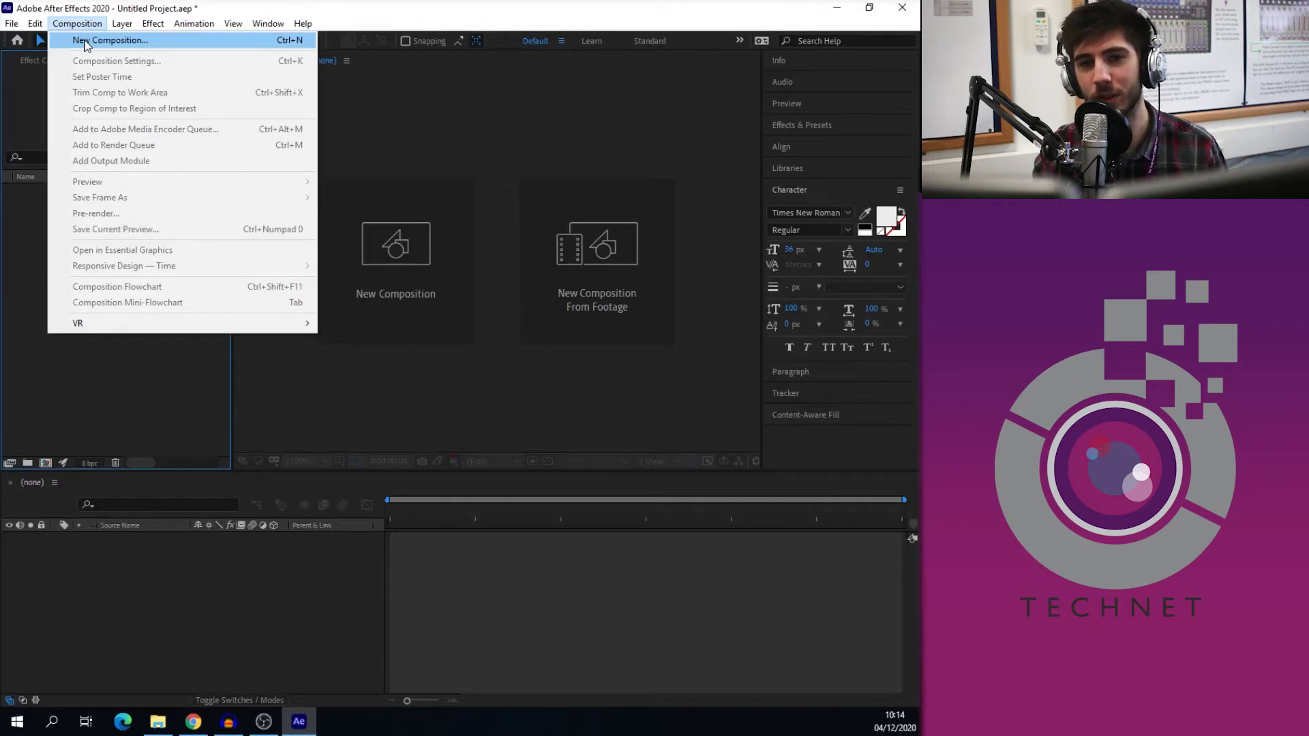
click(84, 40)
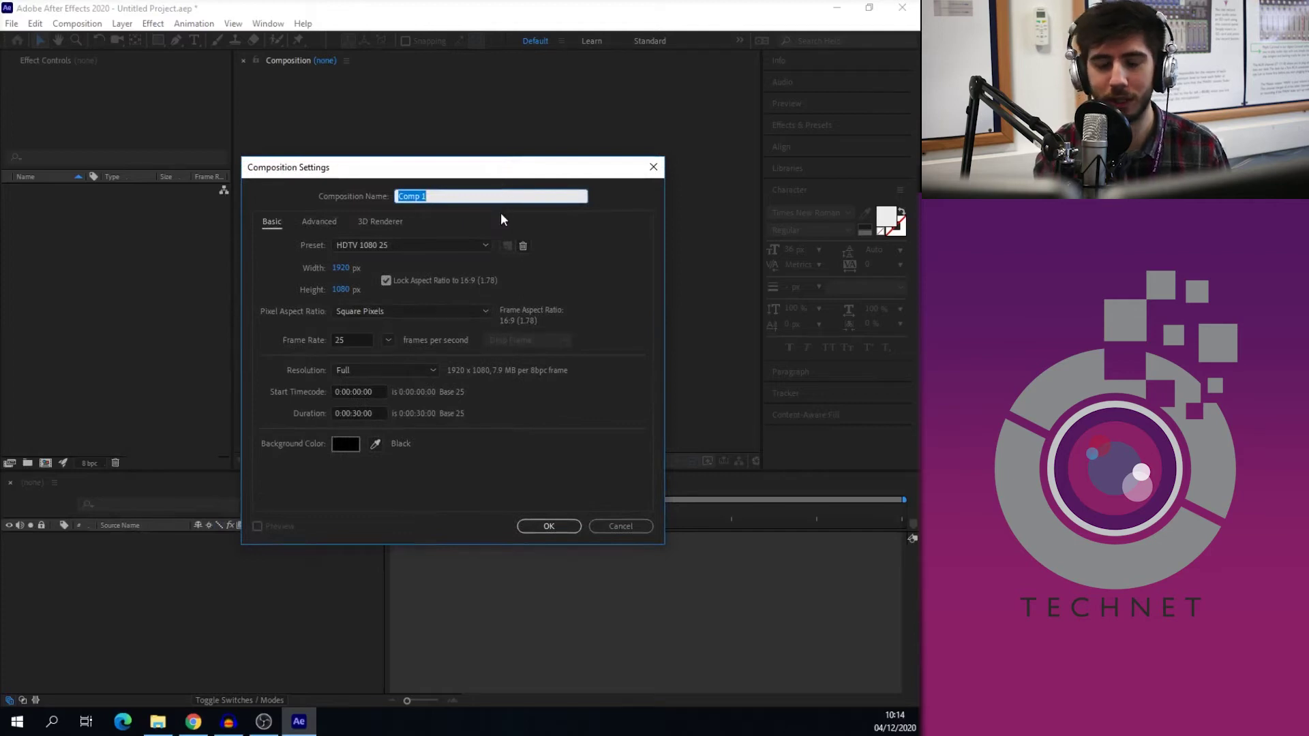
text(Camera)
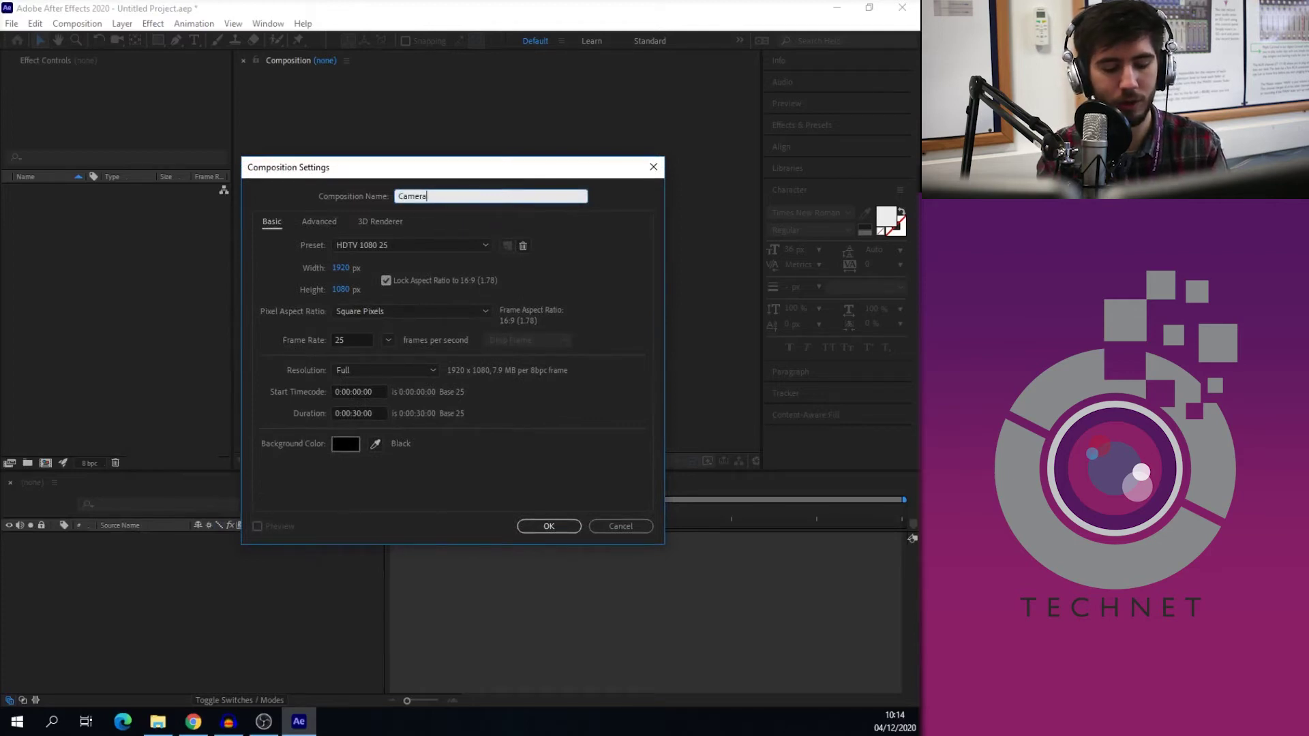
text( Tracking)
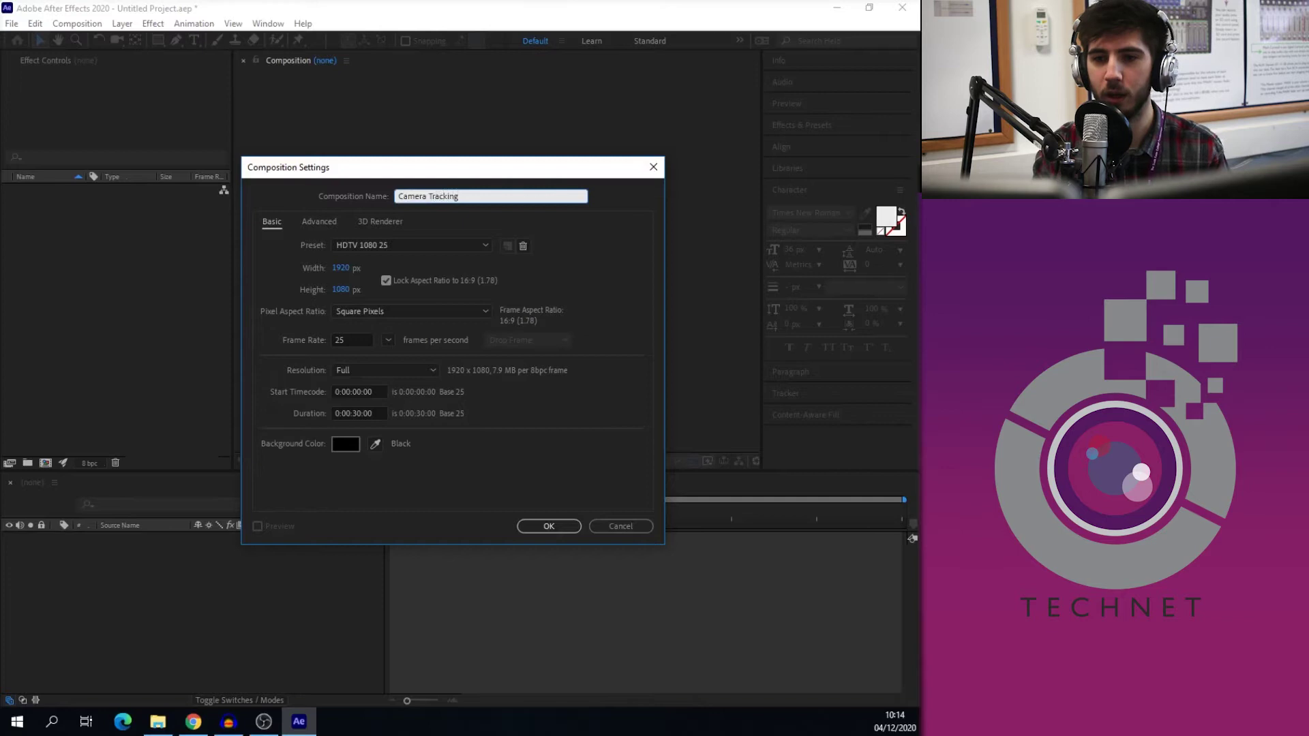
click(484, 245)
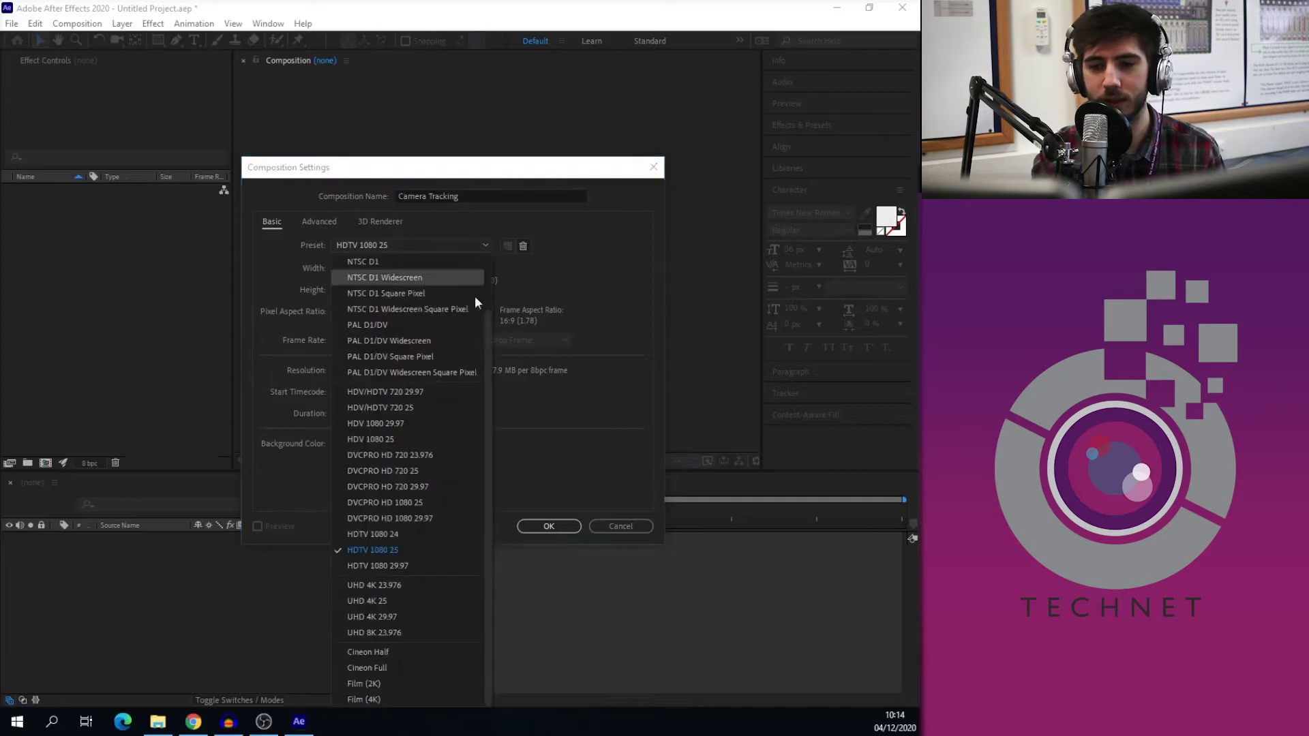
click(427, 555)
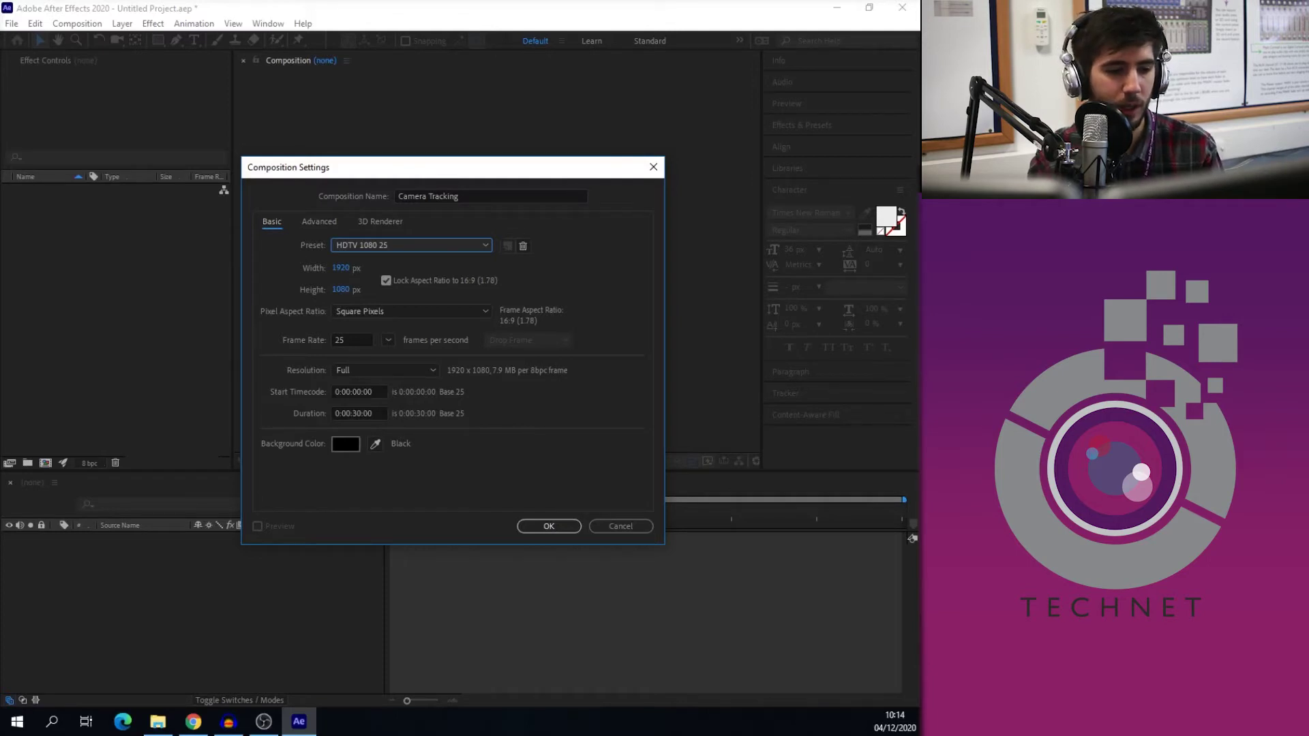
key(alt+Tab)
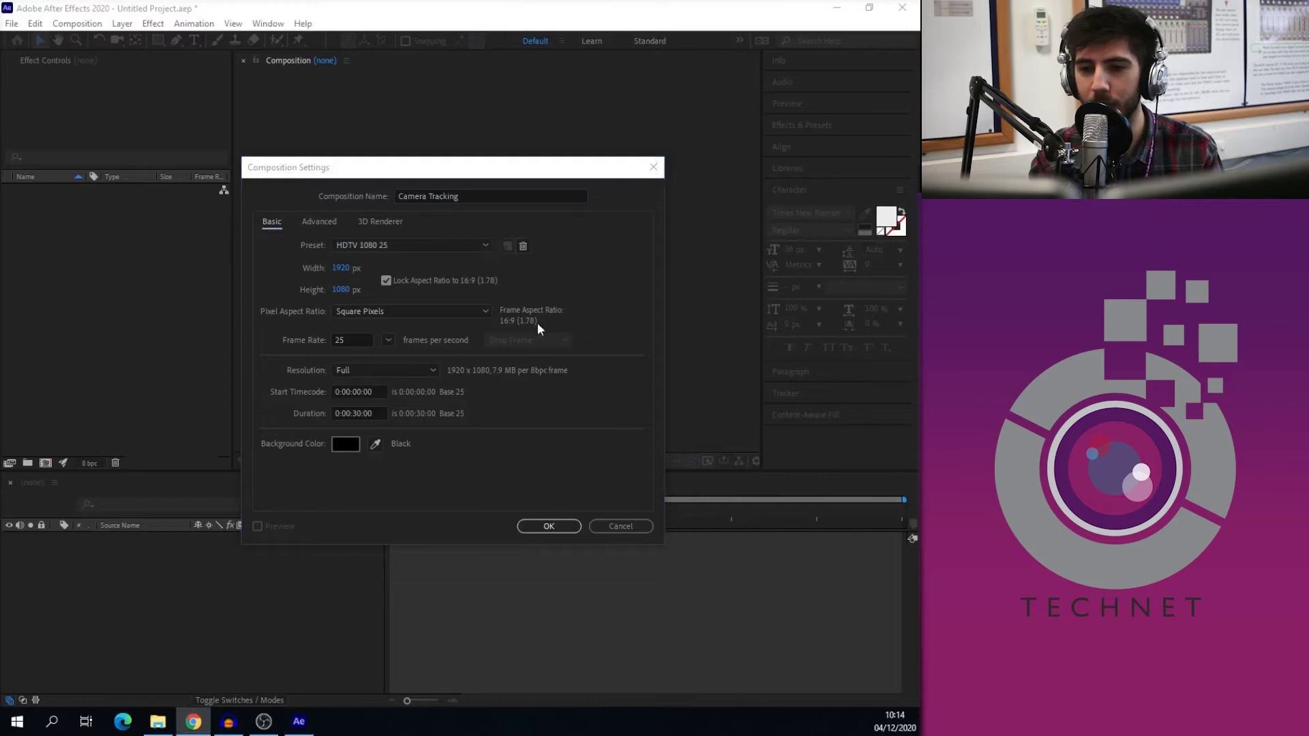
key(alt+Tab)
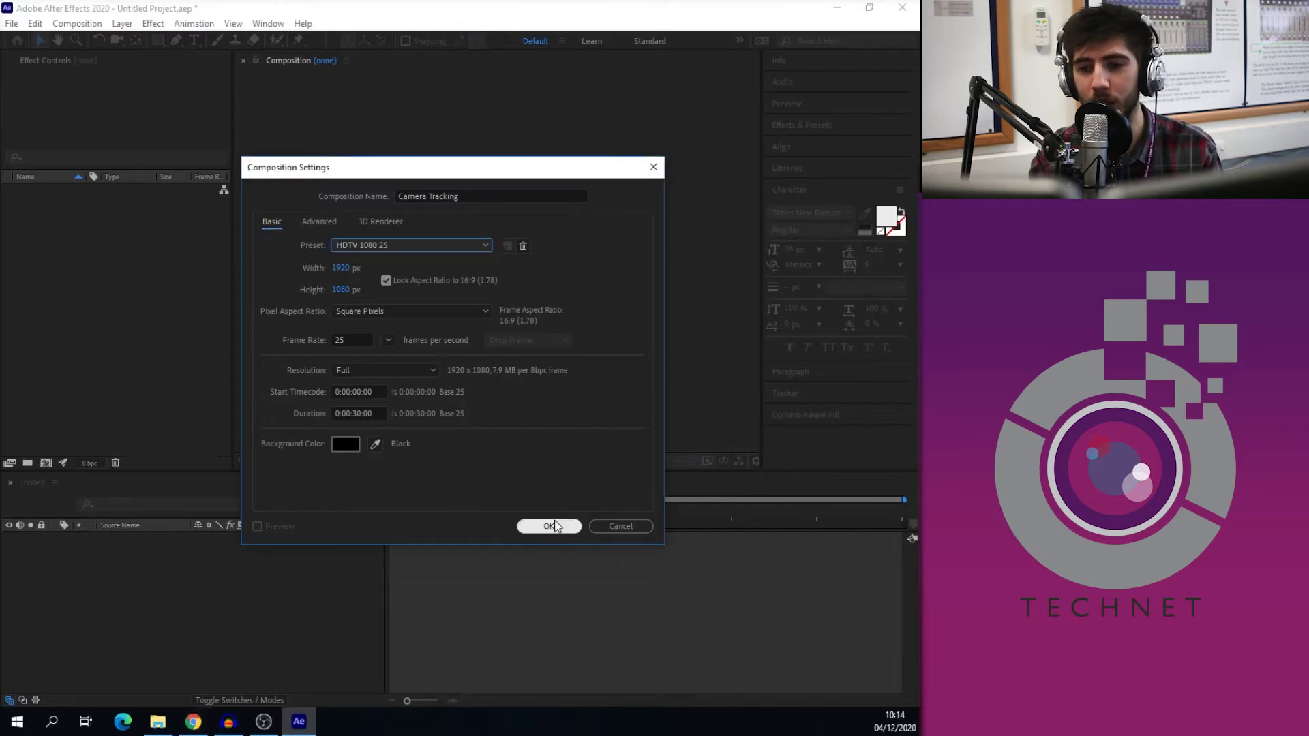
click(556, 525)
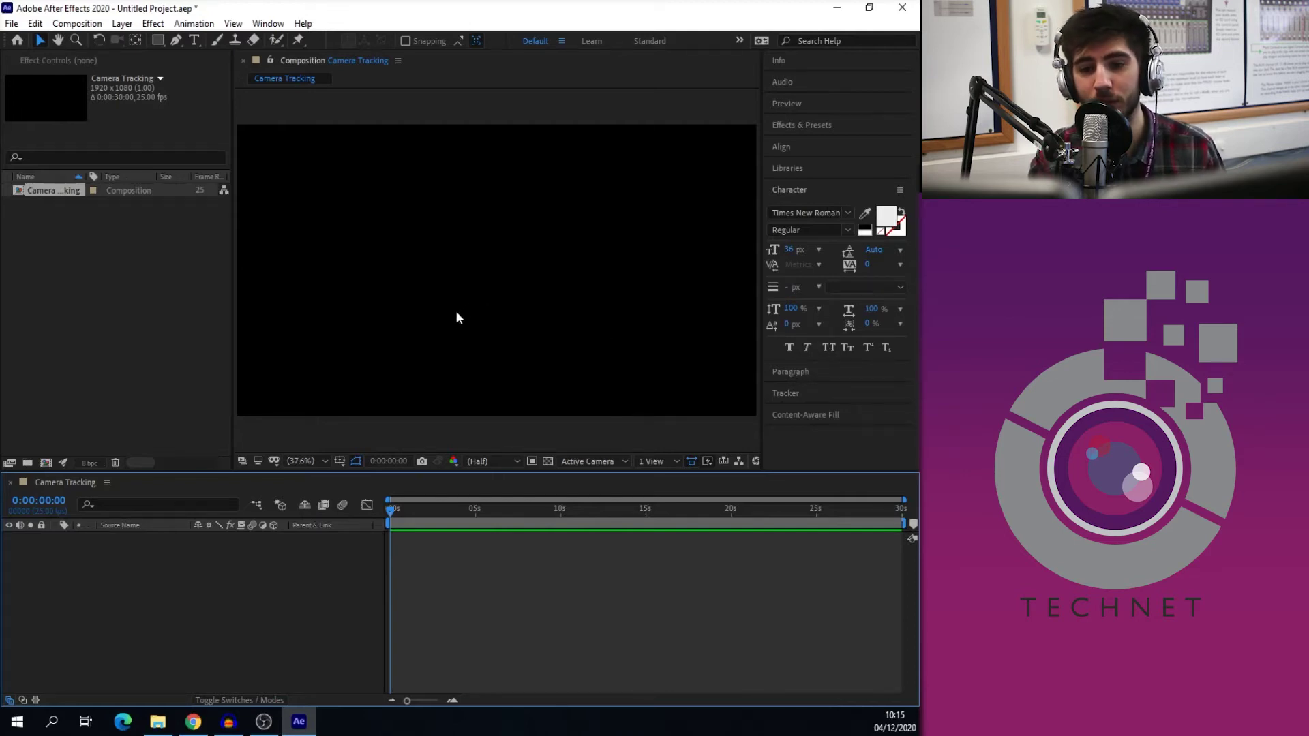
- Switch to File Explorer and browse the Media_and_Film drive to Student Resources, Tutorials, Editing Exercises, Motion Tracking
mouse_move(161, 729)
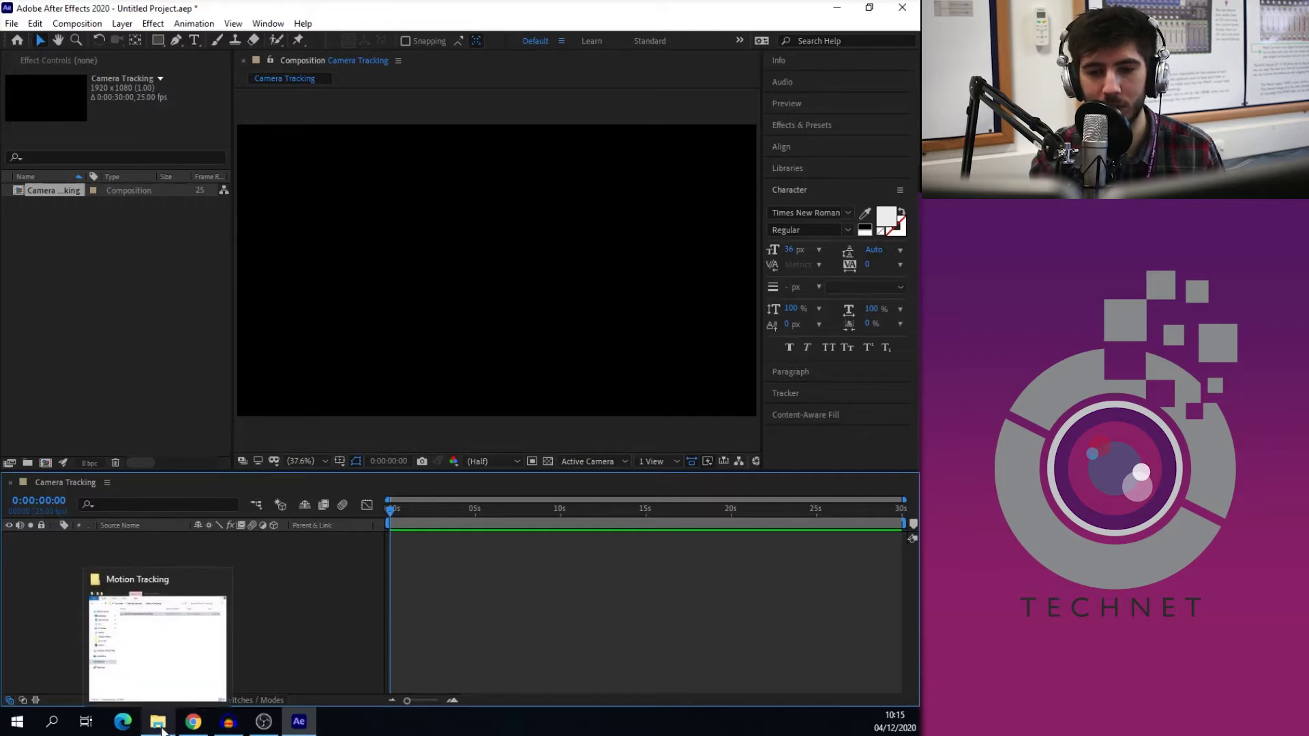
click(161, 729)
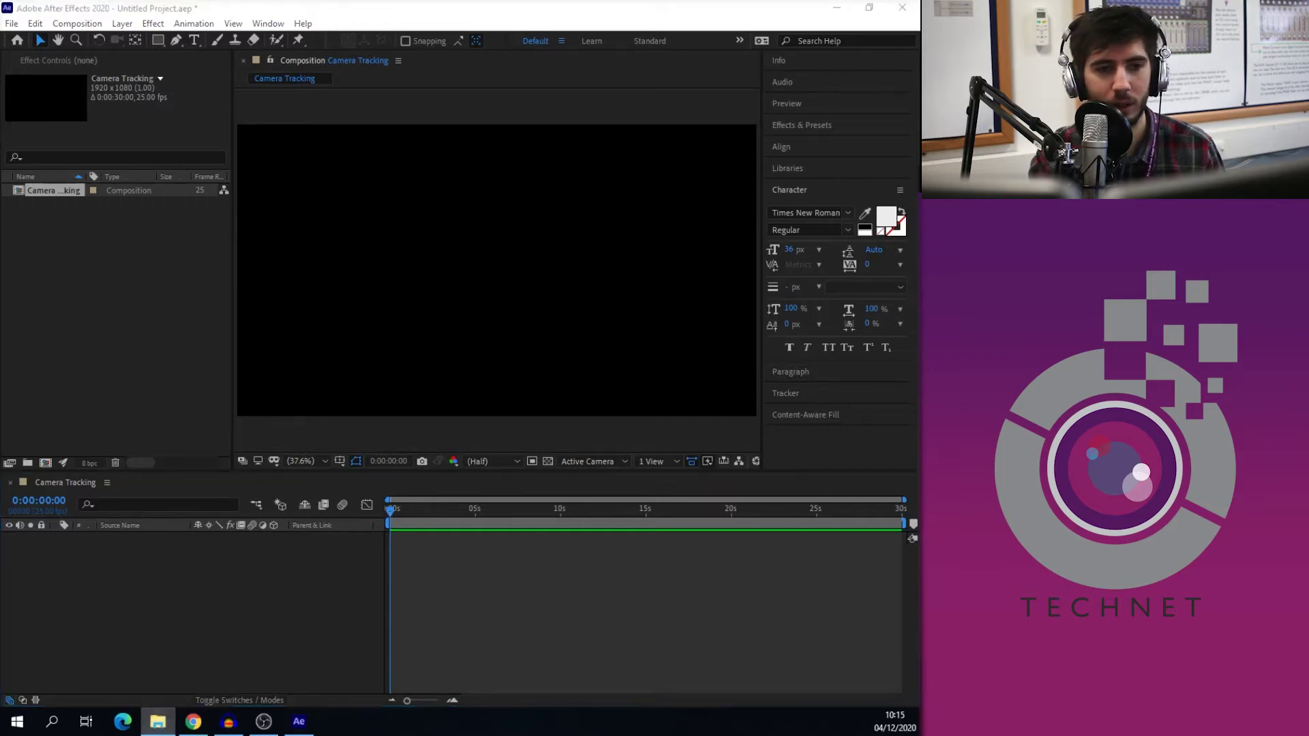
drag(253, 139, 479, 143)
click(216, 424)
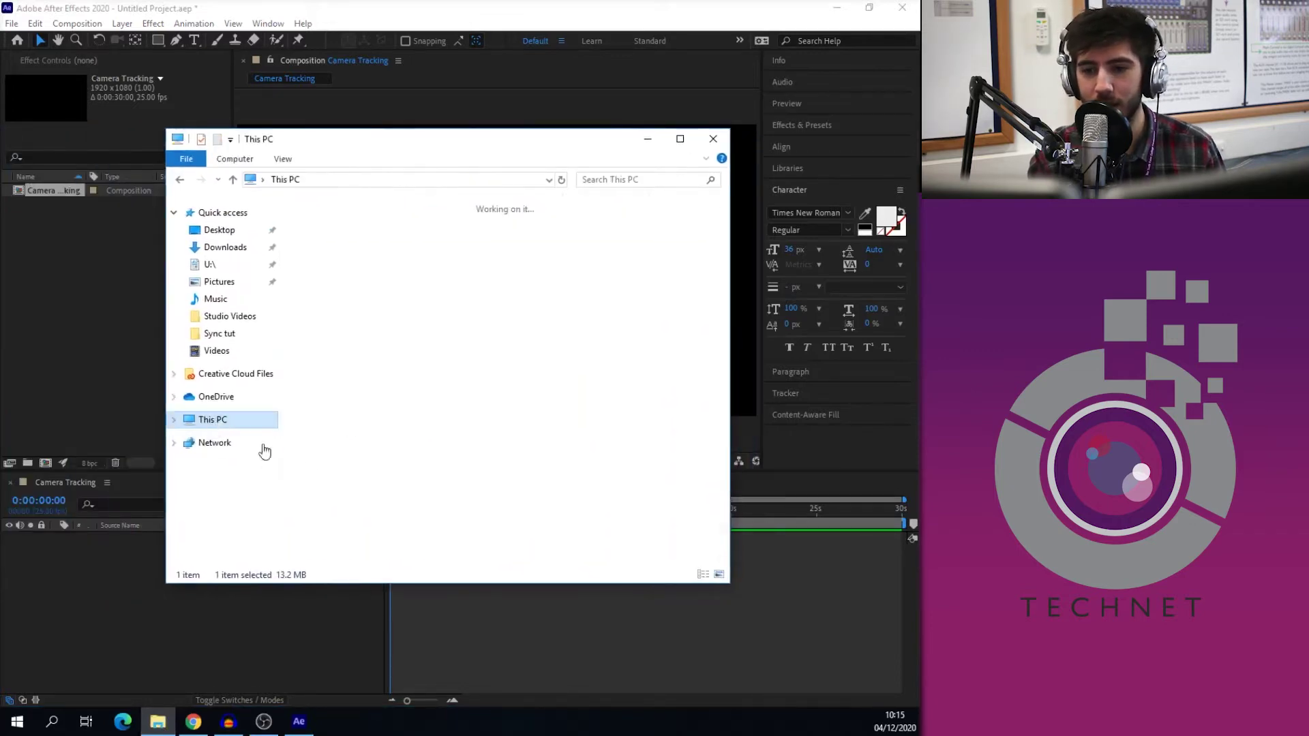
double_click(571, 460)
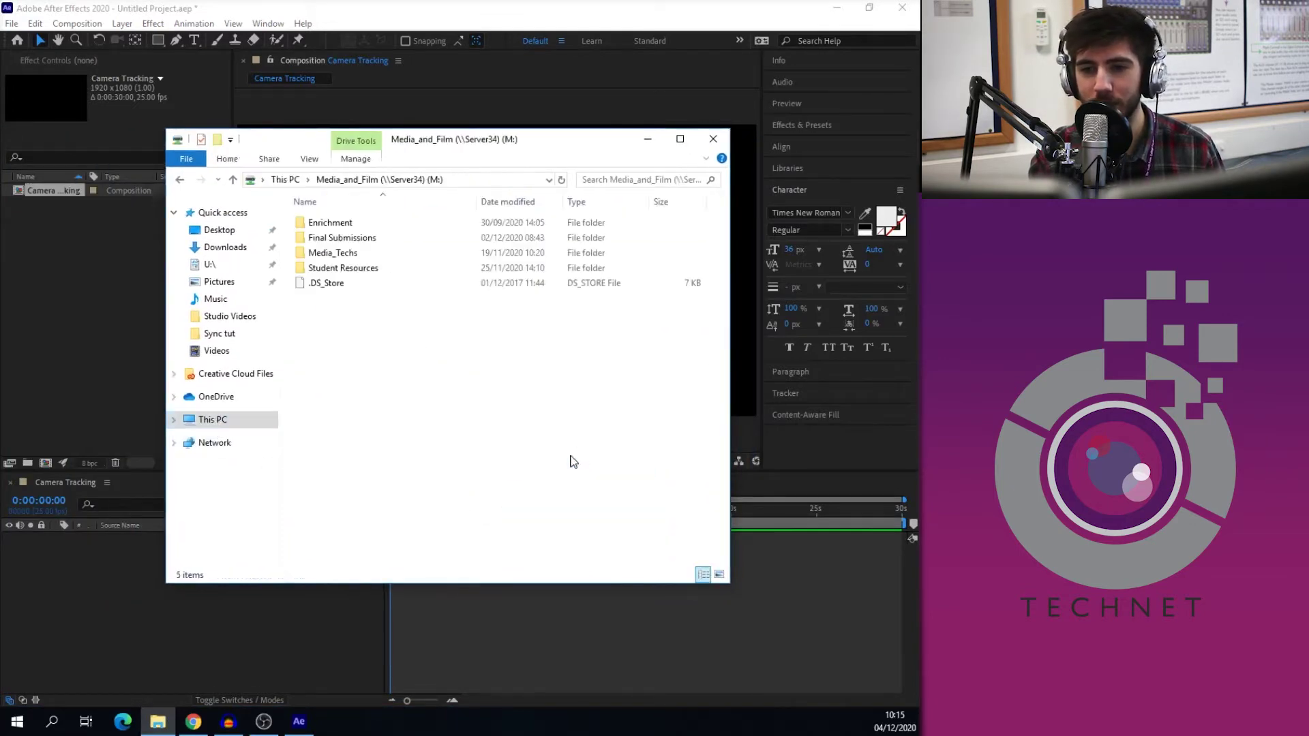
double_click(365, 268)
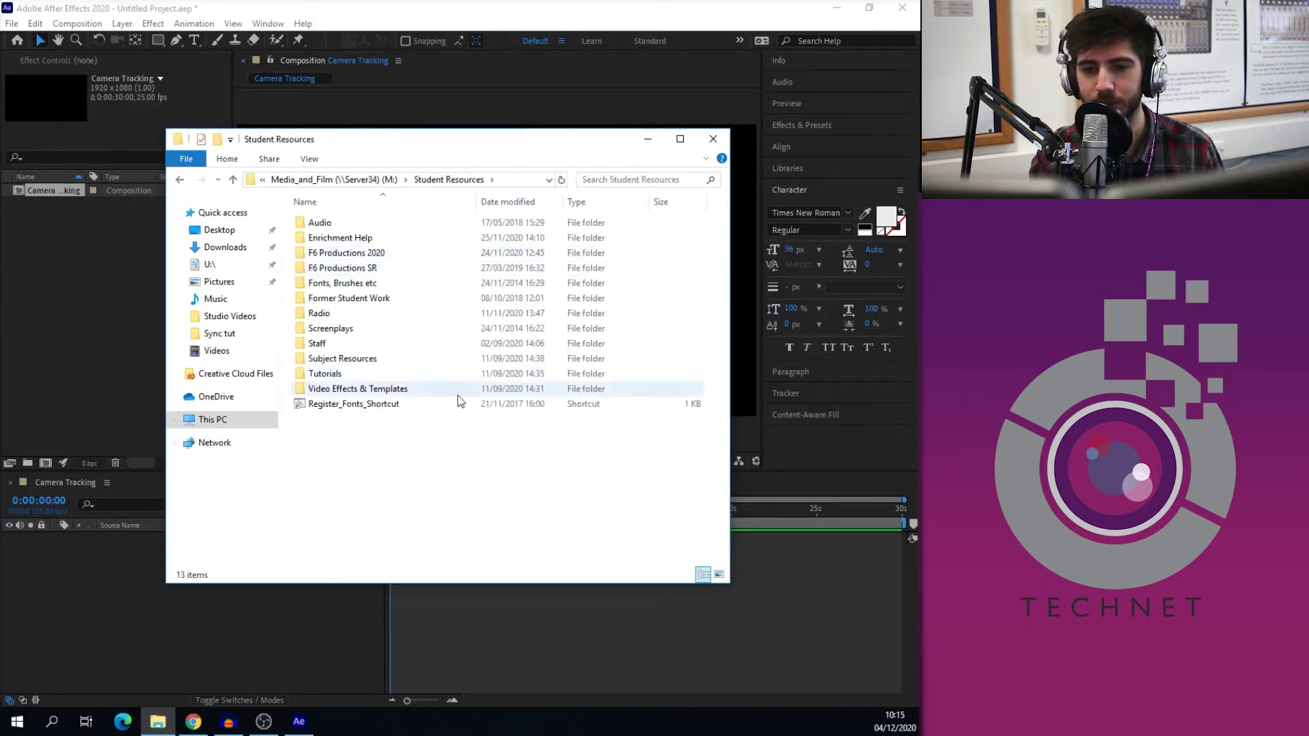
double_click(365, 375)
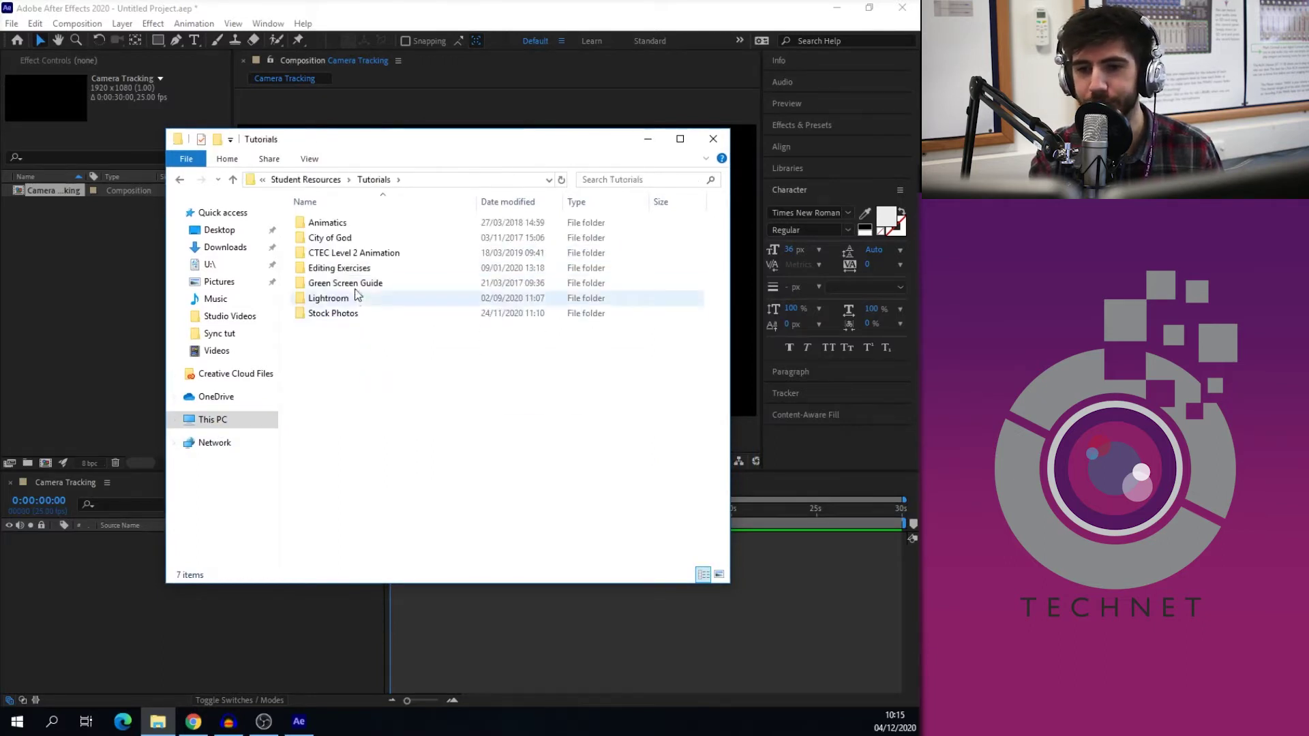
double_click(350, 267)
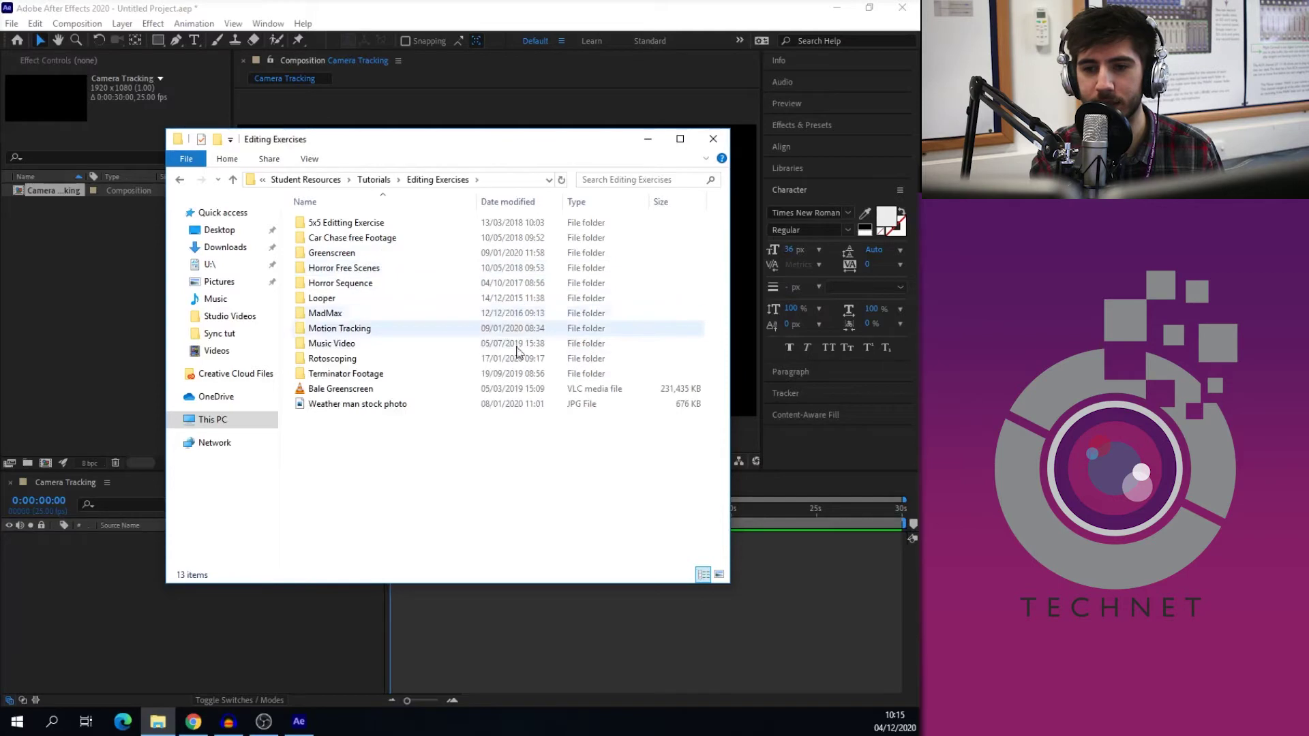
double_click(351, 330)
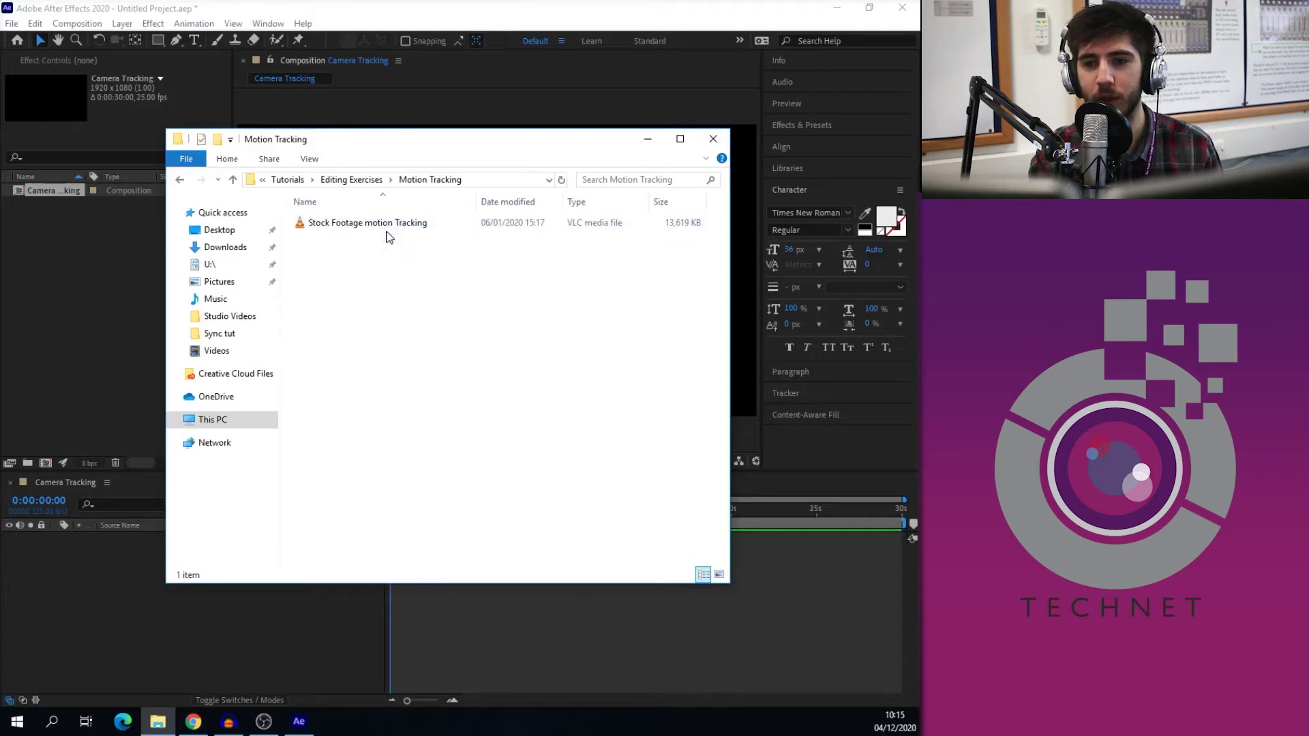
- Import the Stock Footage motion Tracking clip into the After Effects project and add it to the Camera Tracking timeline
drag(399, 228, 75, 261)
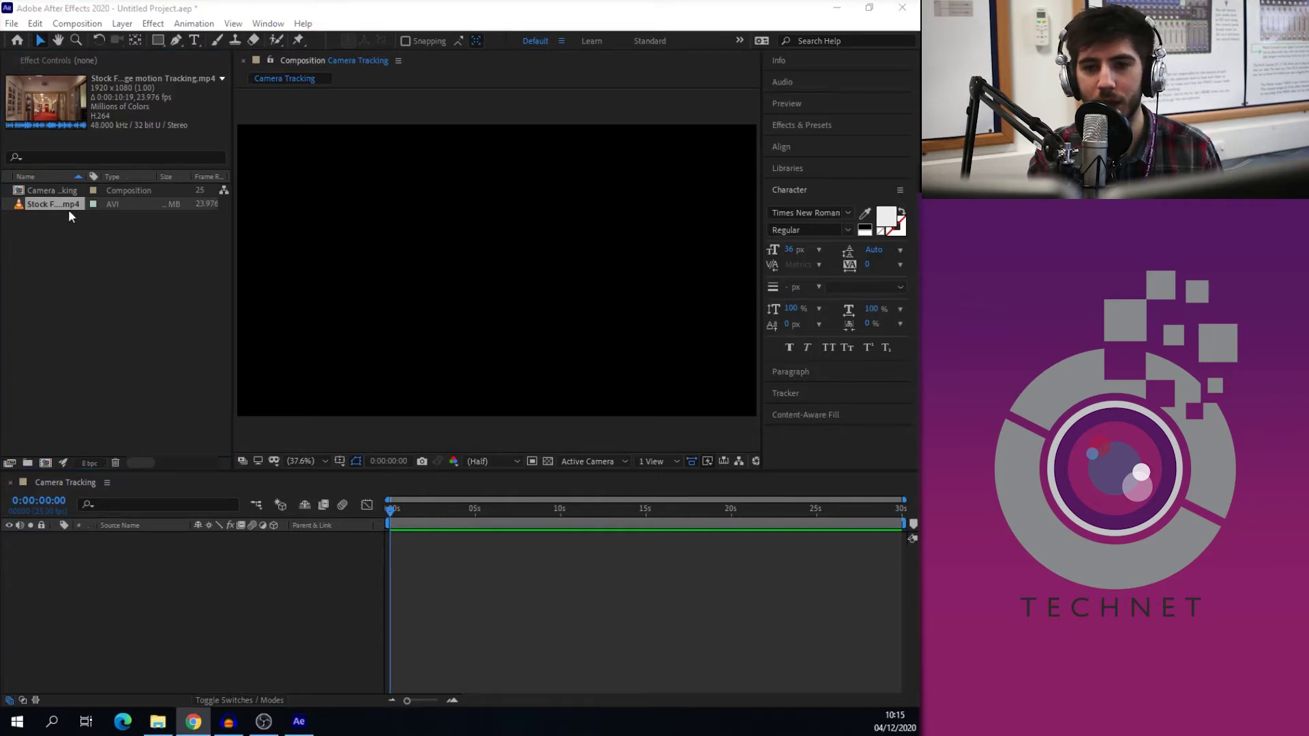
drag(68, 207, 92, 541)
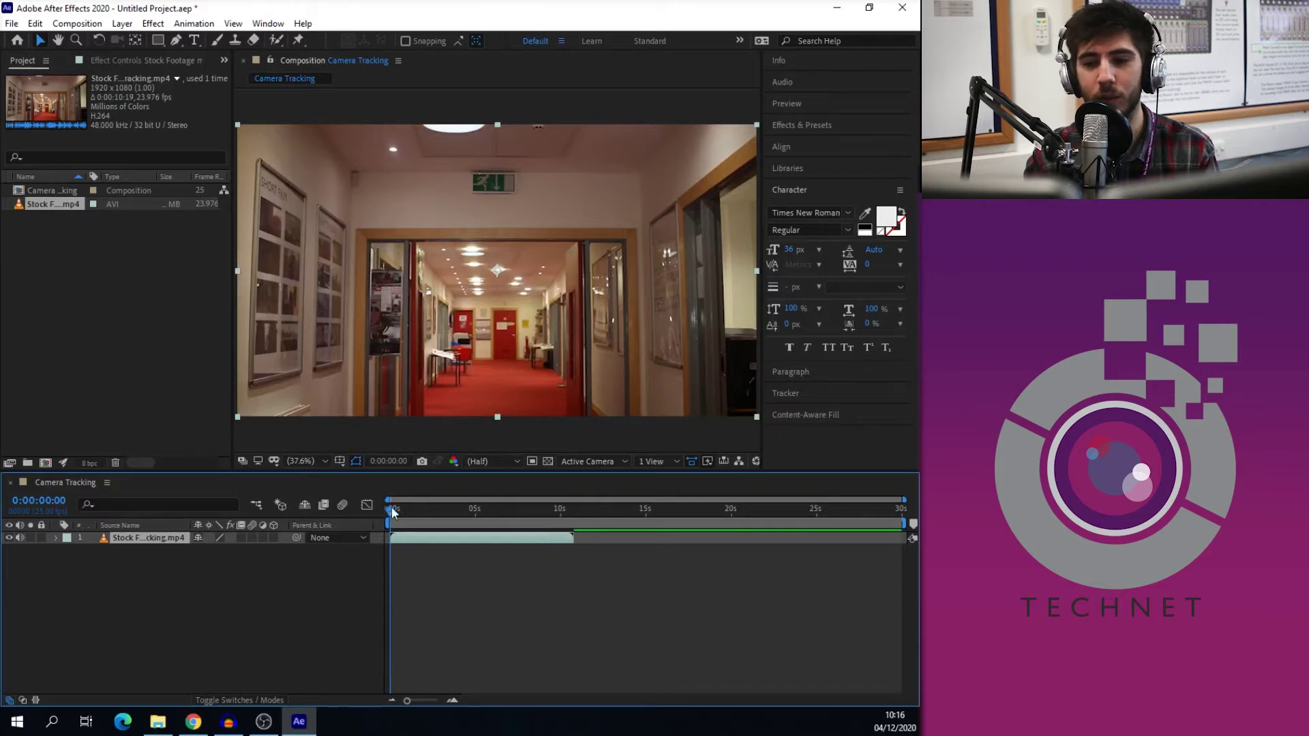
- Play back the corridor footage in the composition and return the playhead to 0:00:00:00
key(space)
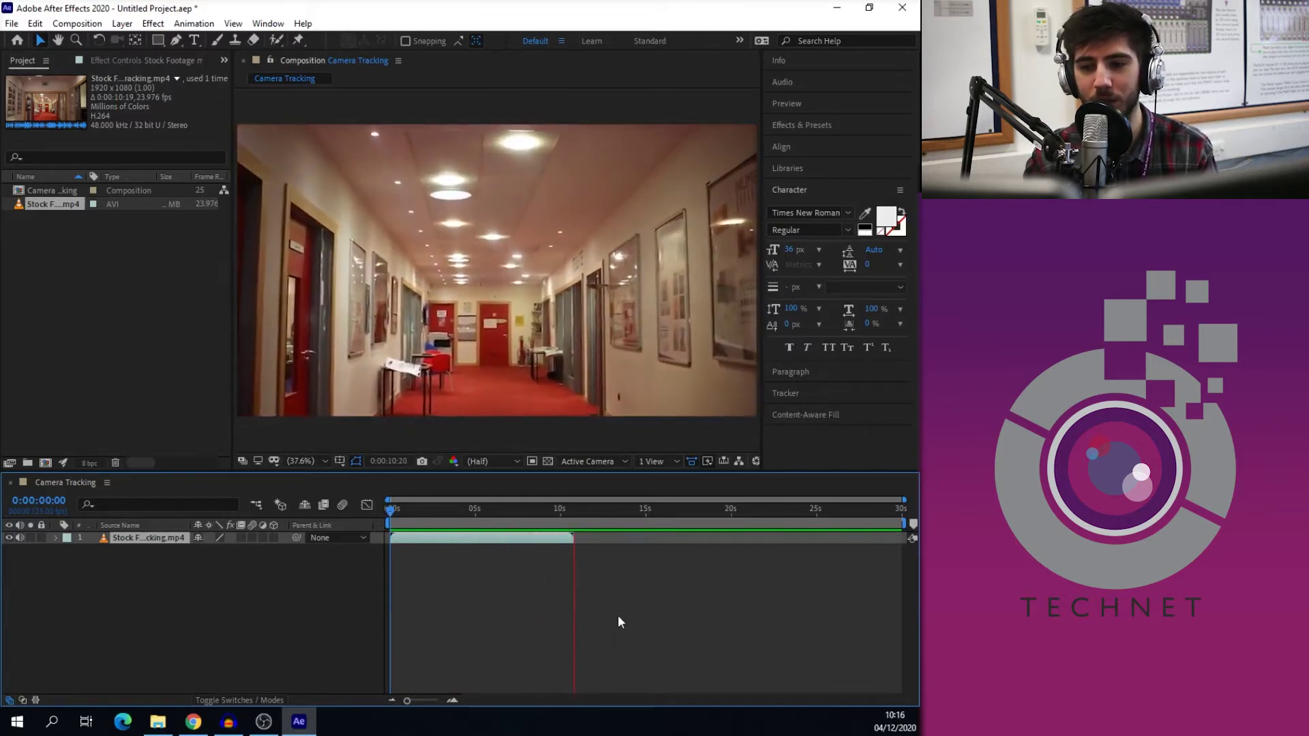
key(space)
key(space)
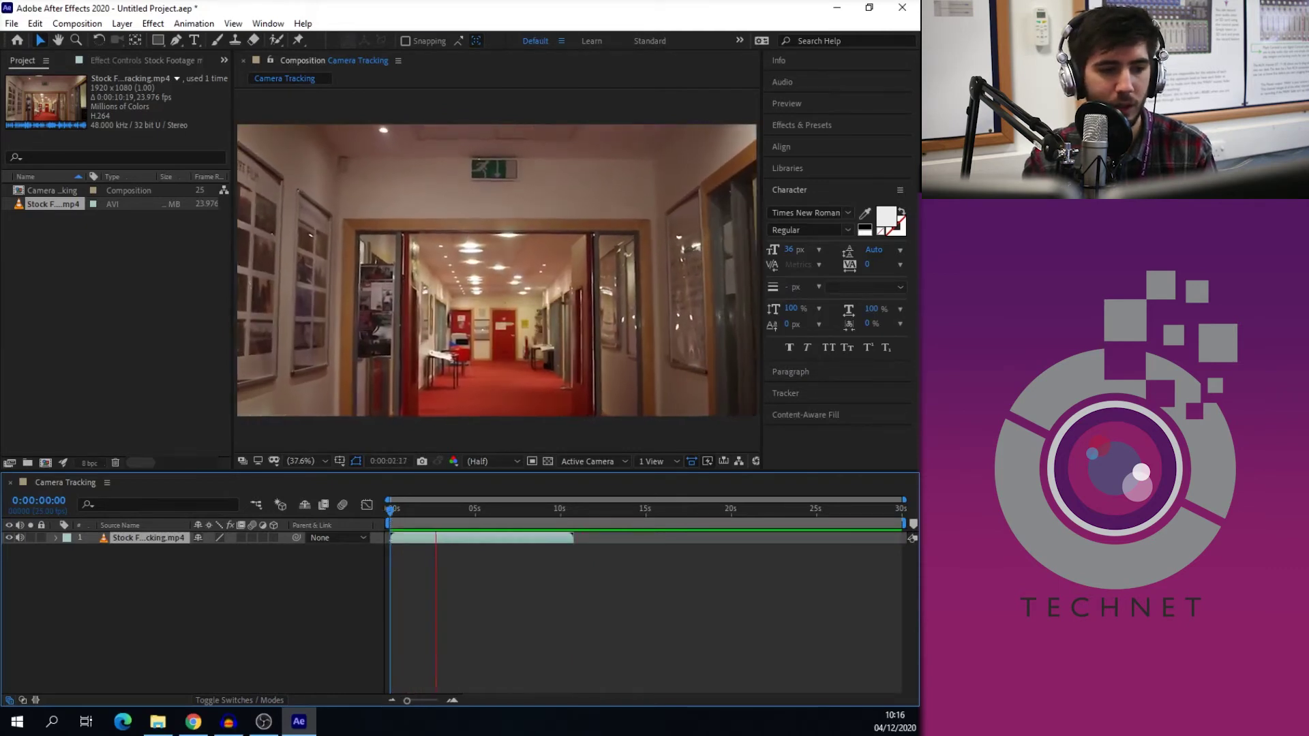
click(396, 513)
drag(395, 517, 383, 514)
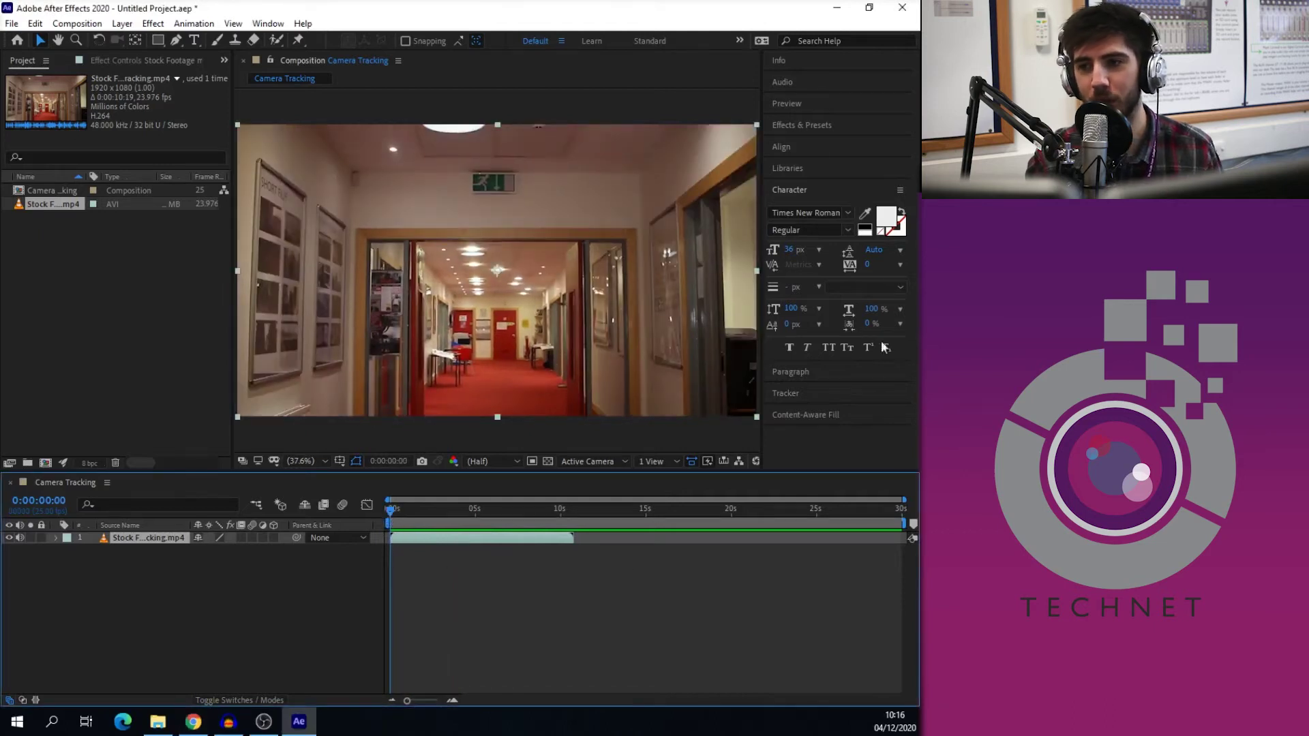
- Search the effects for "3d c" and apply the 3D Camera Tracker to the stock footage layer
click(822, 125)
text(3d c)
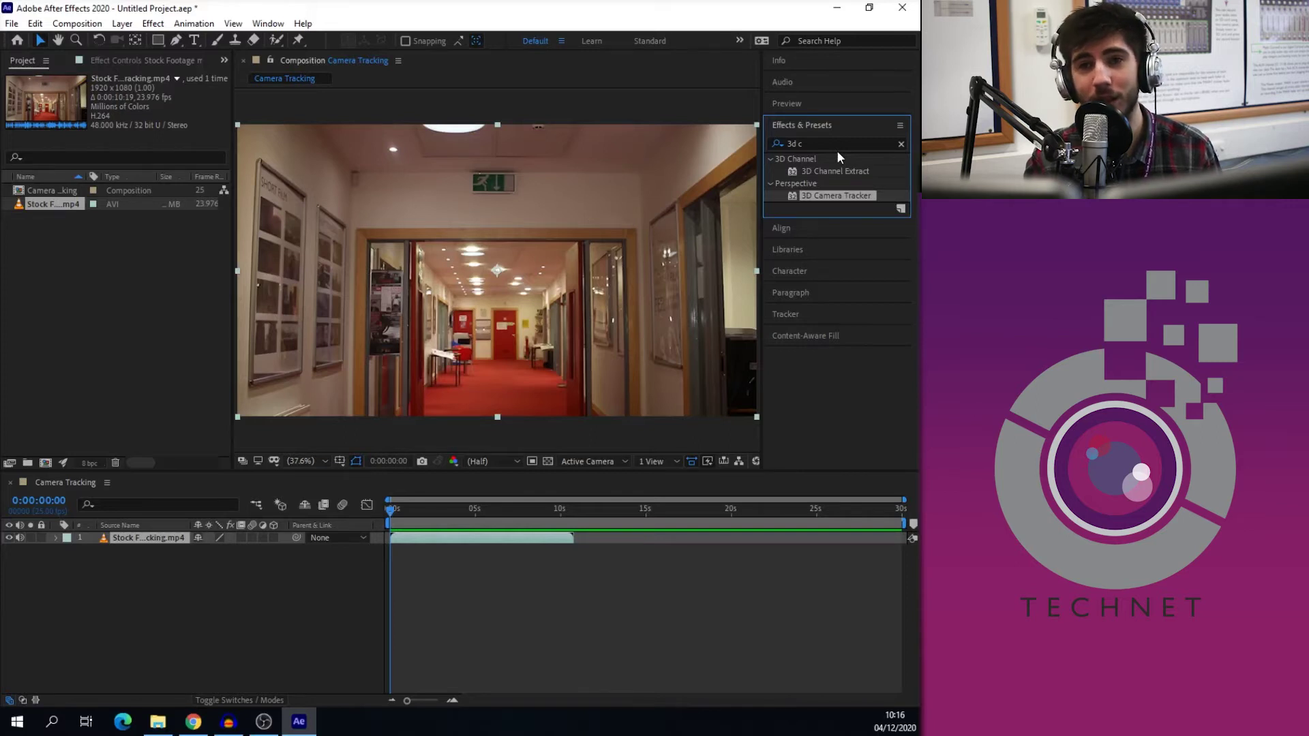
click(901, 143)
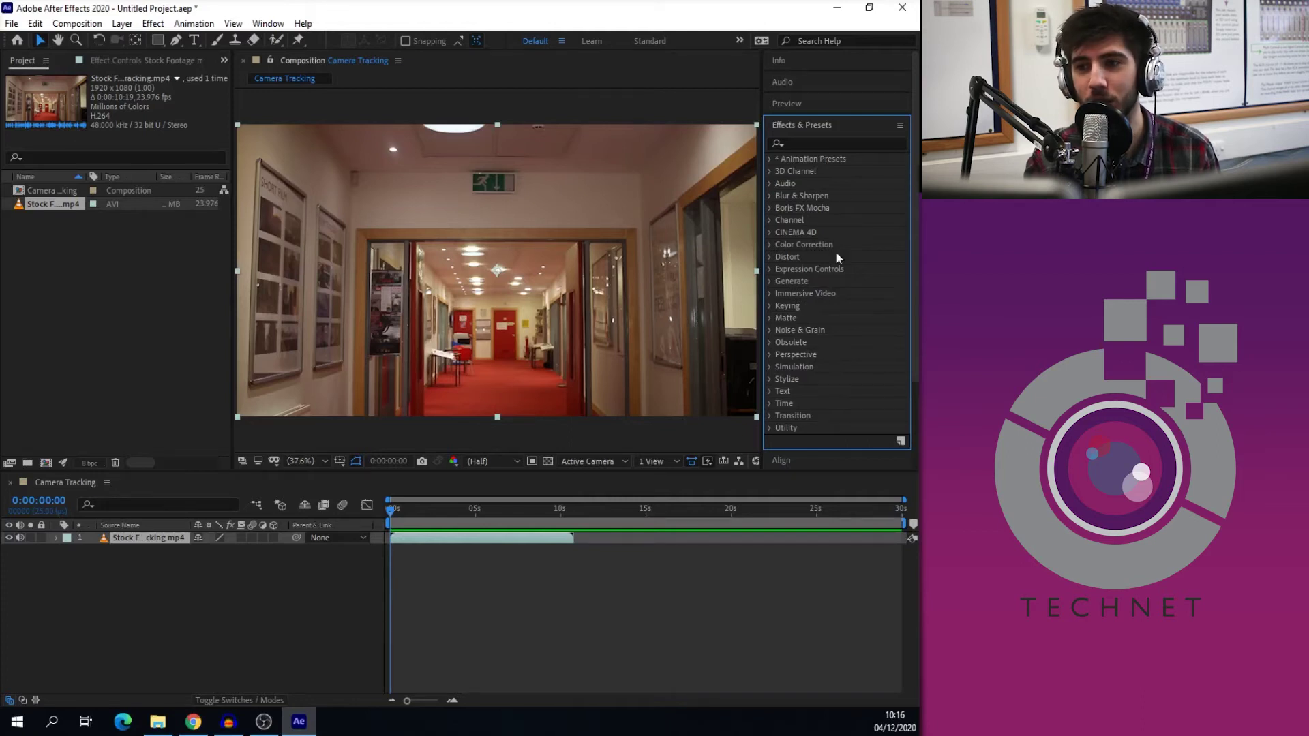
click(818, 145)
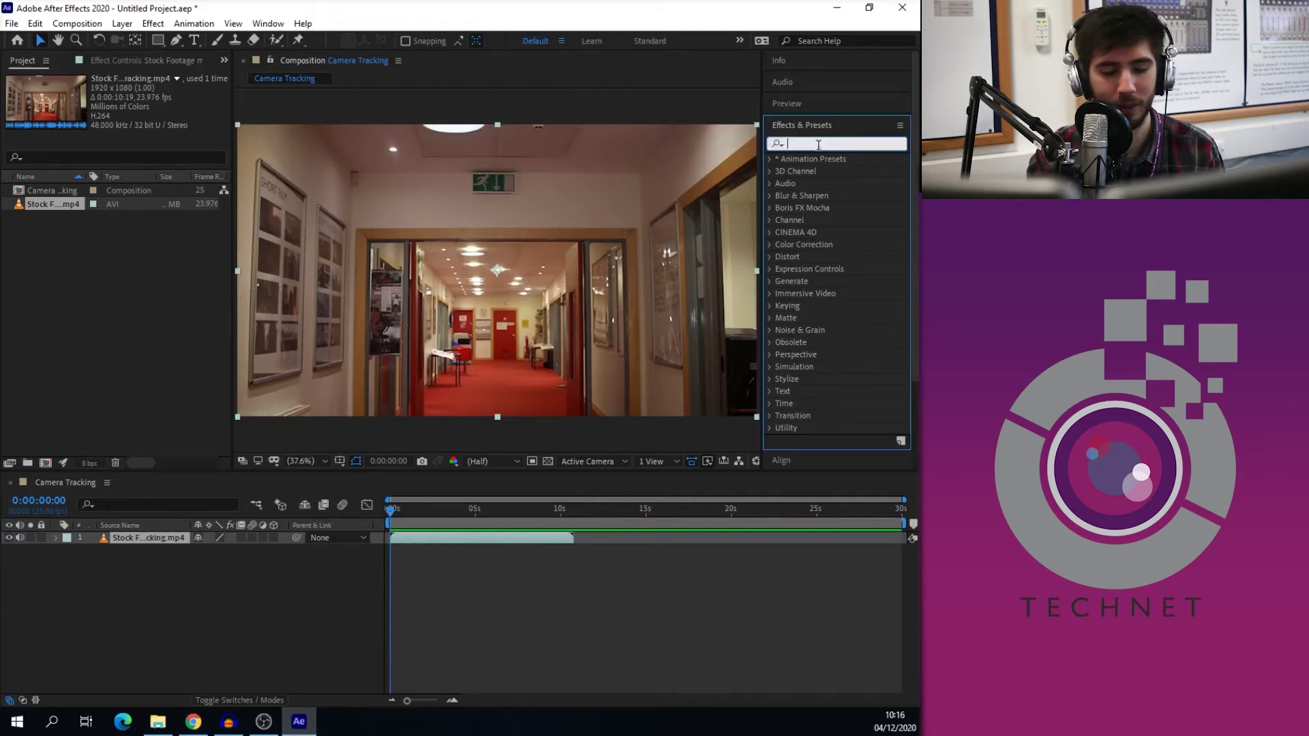
text(3d c)
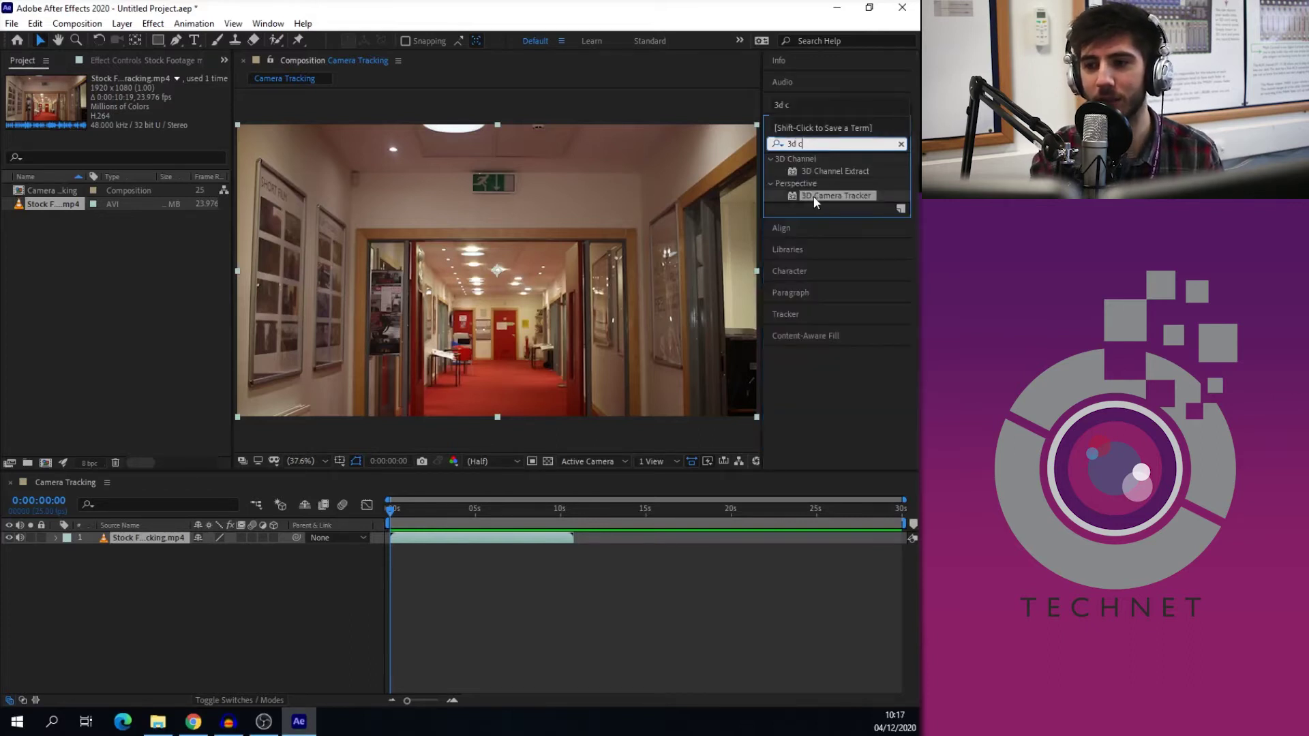
drag(820, 196, 169, 540)
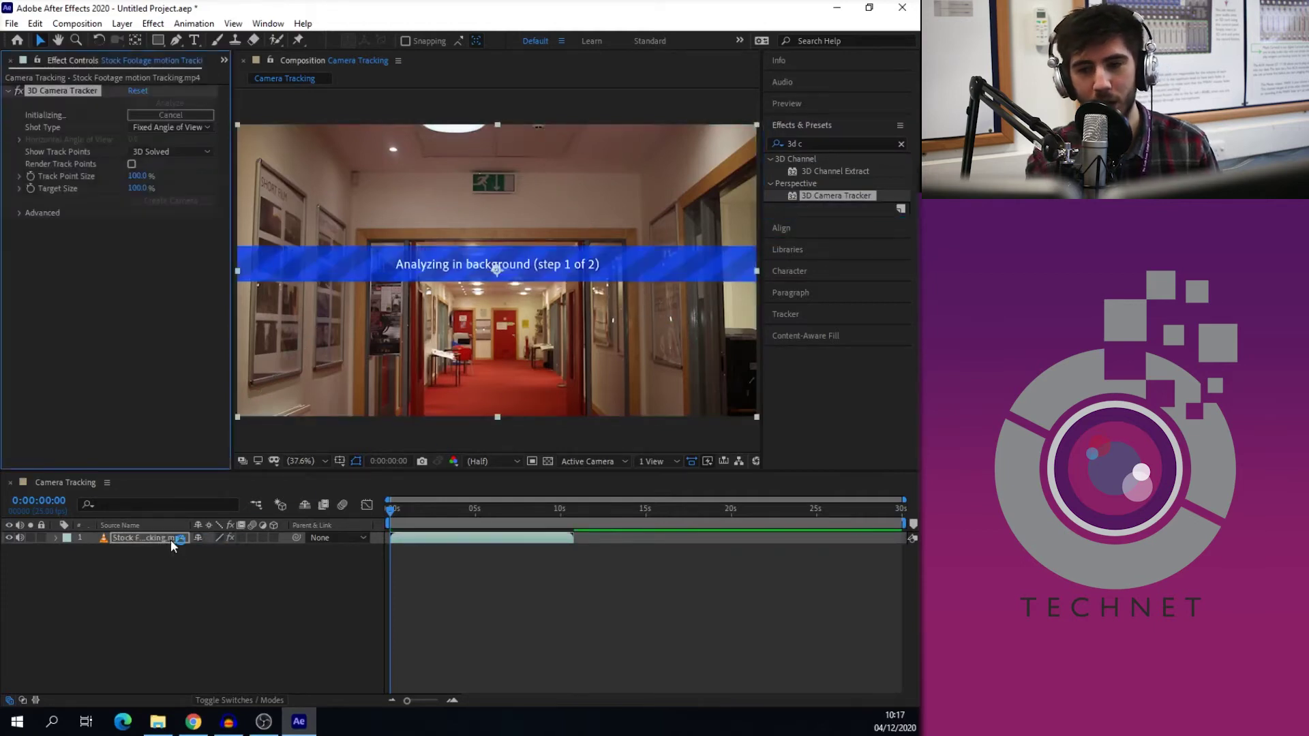
- View the project's footage list, and return to the effect controls of the stock footage layer
click(193, 721)
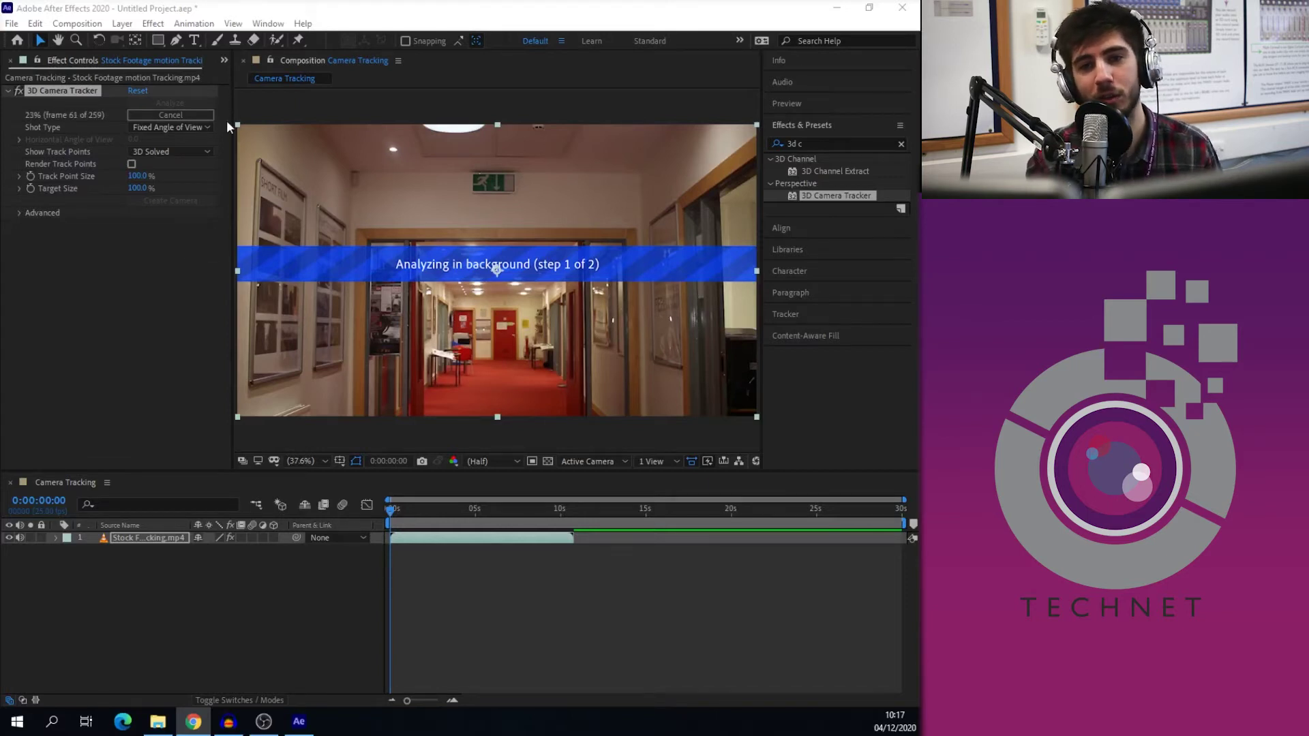
click(223, 60)
click(244, 79)
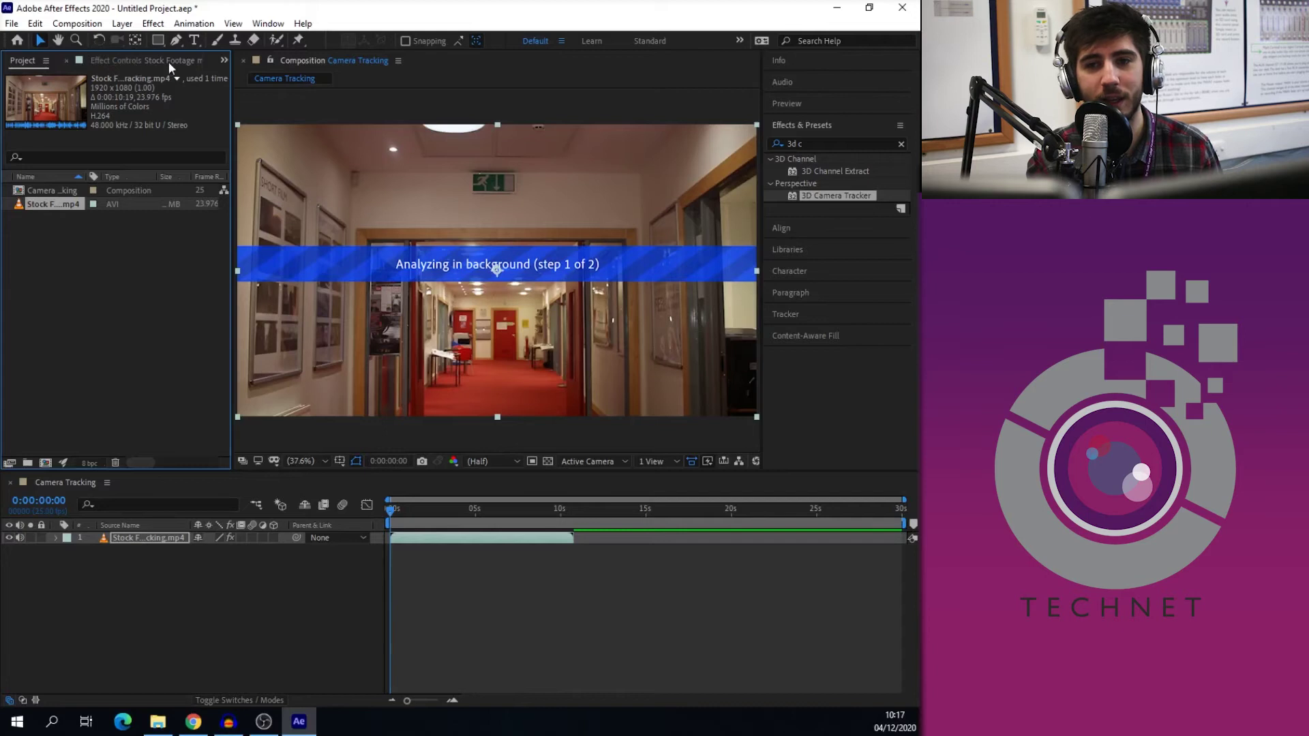
click(220, 60)
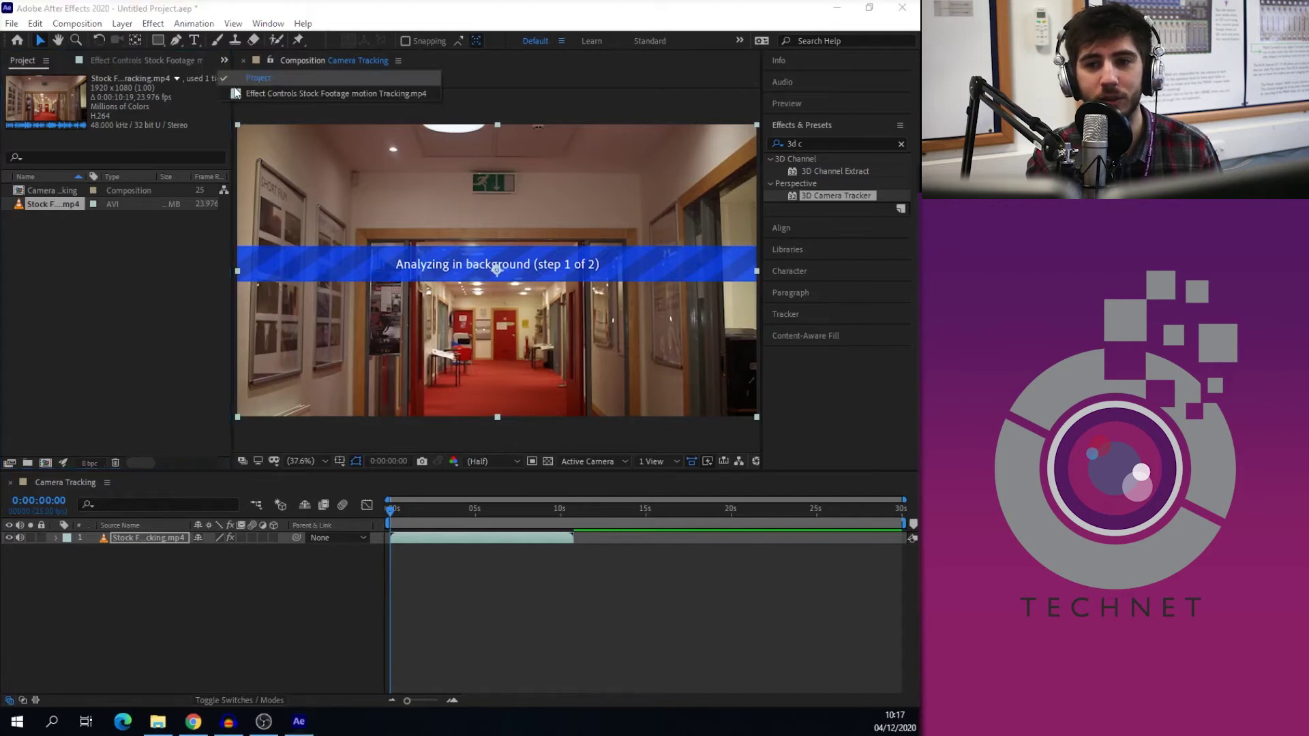
click(281, 92)
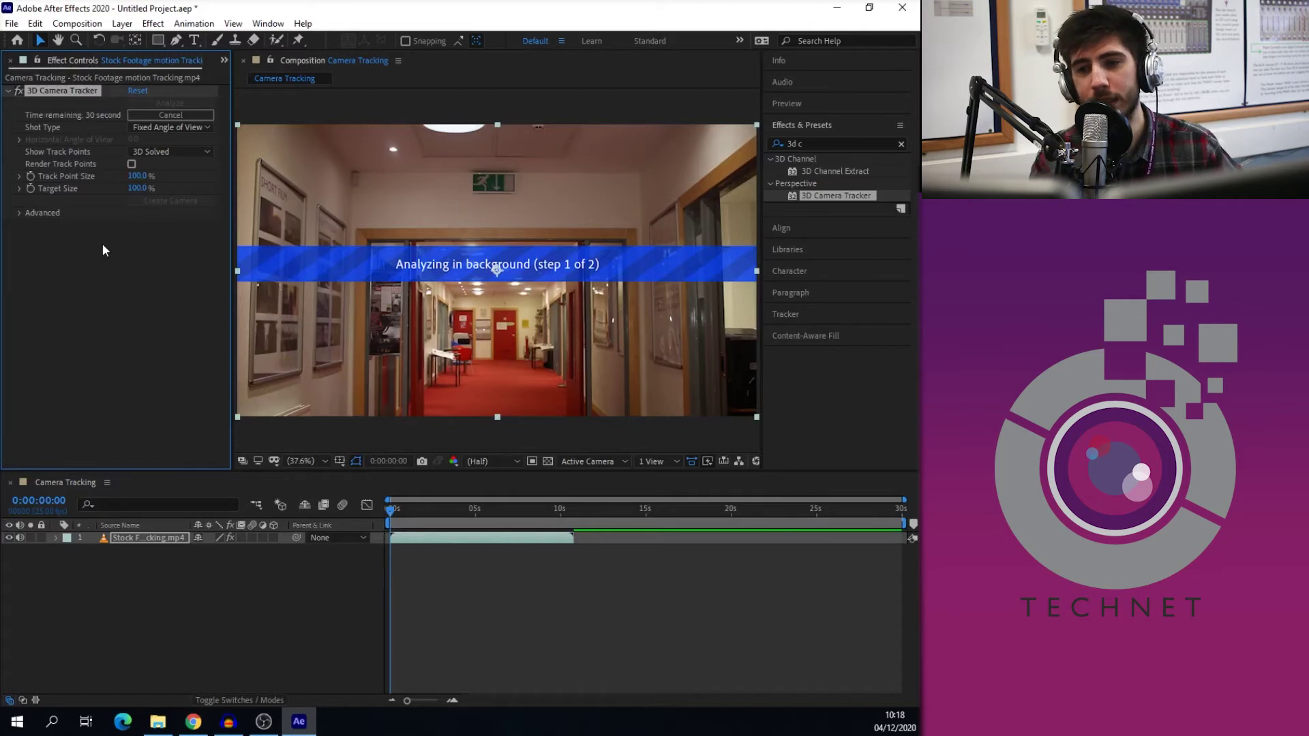
- Look over the project items again and reopen the 3D Camera Tracker settings of the stock footage layer
key(alt+Tab)
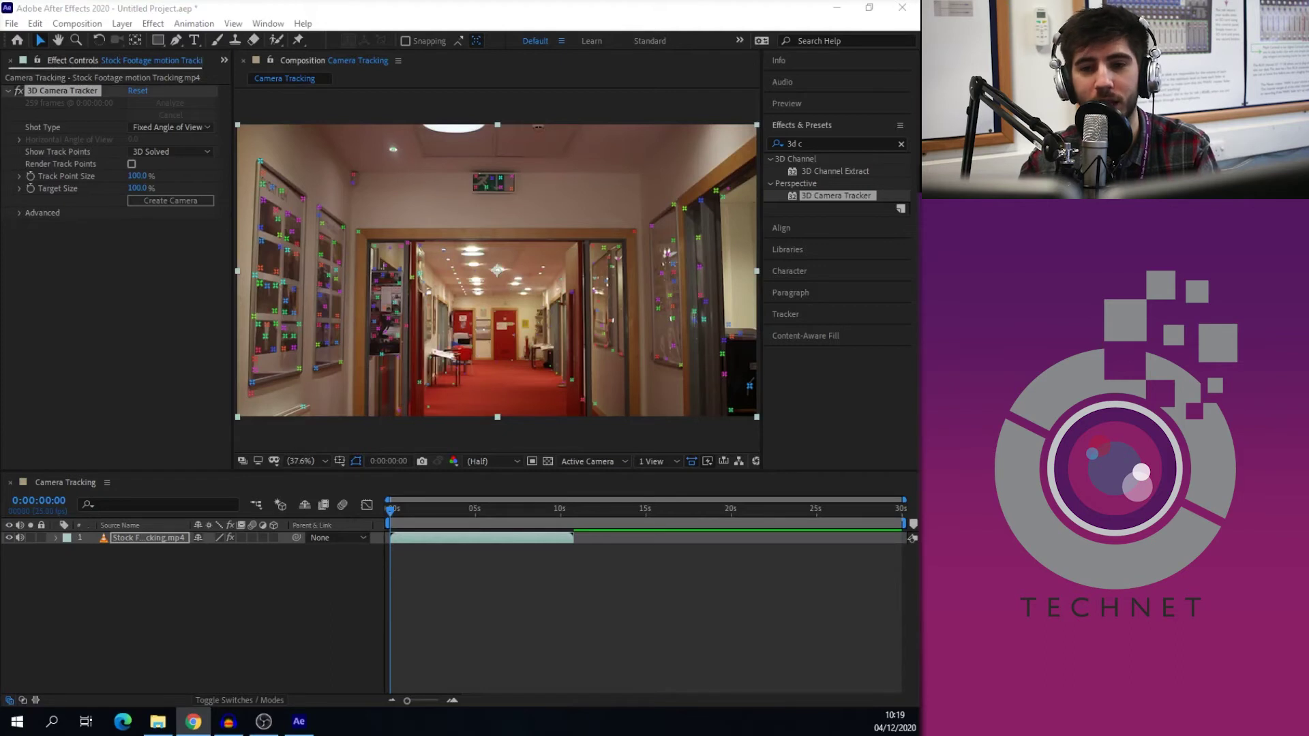
click(112, 326)
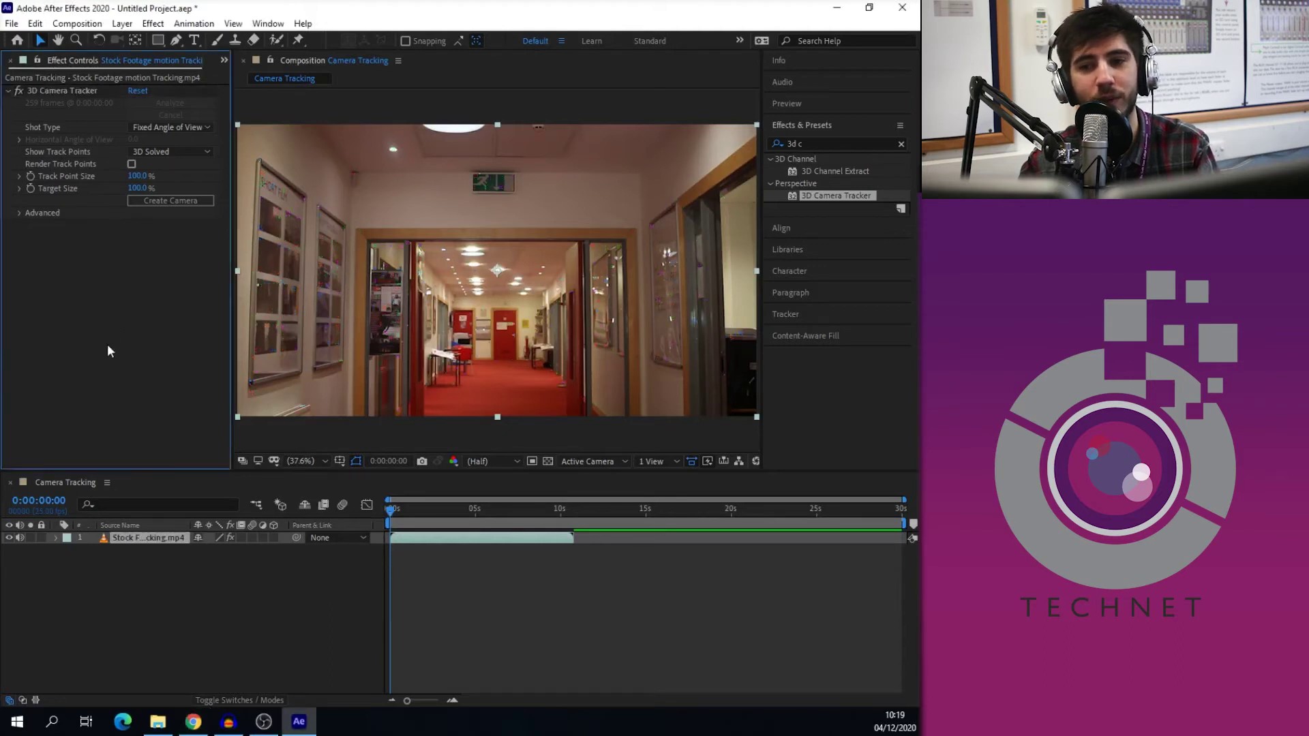
click(223, 59)
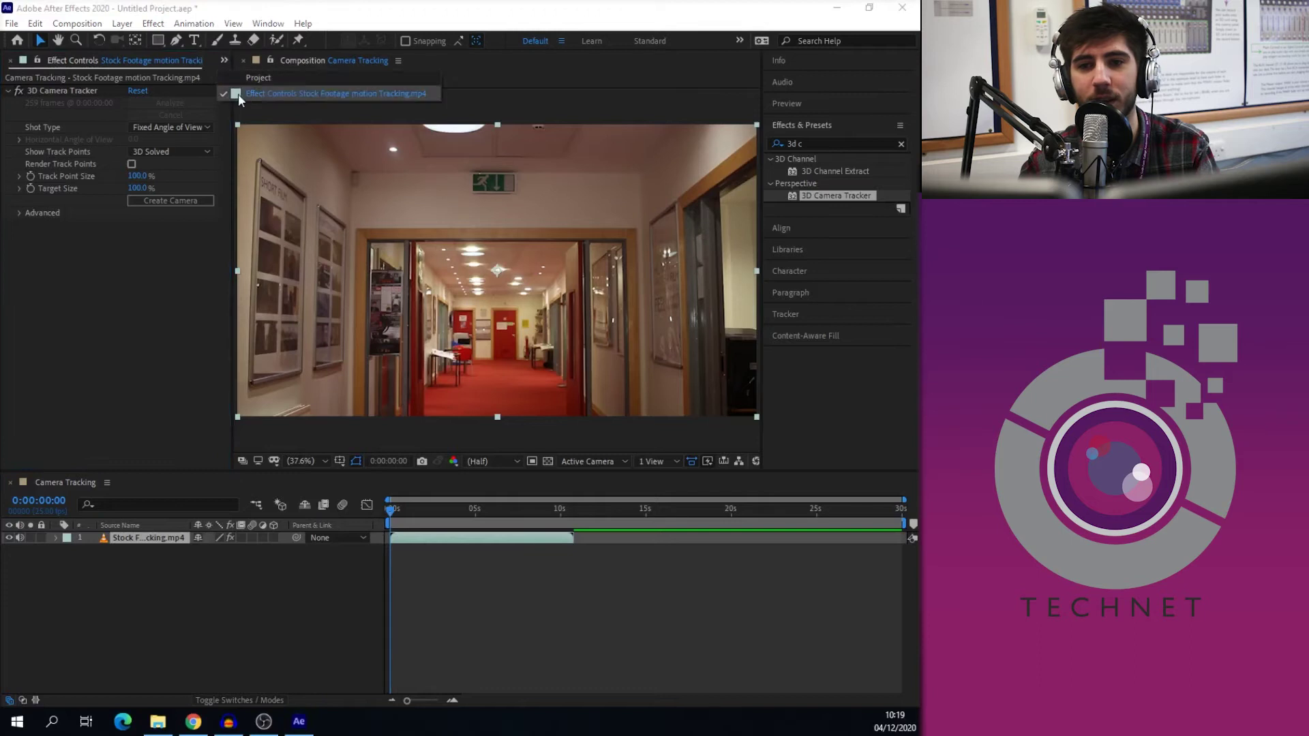
click(252, 77)
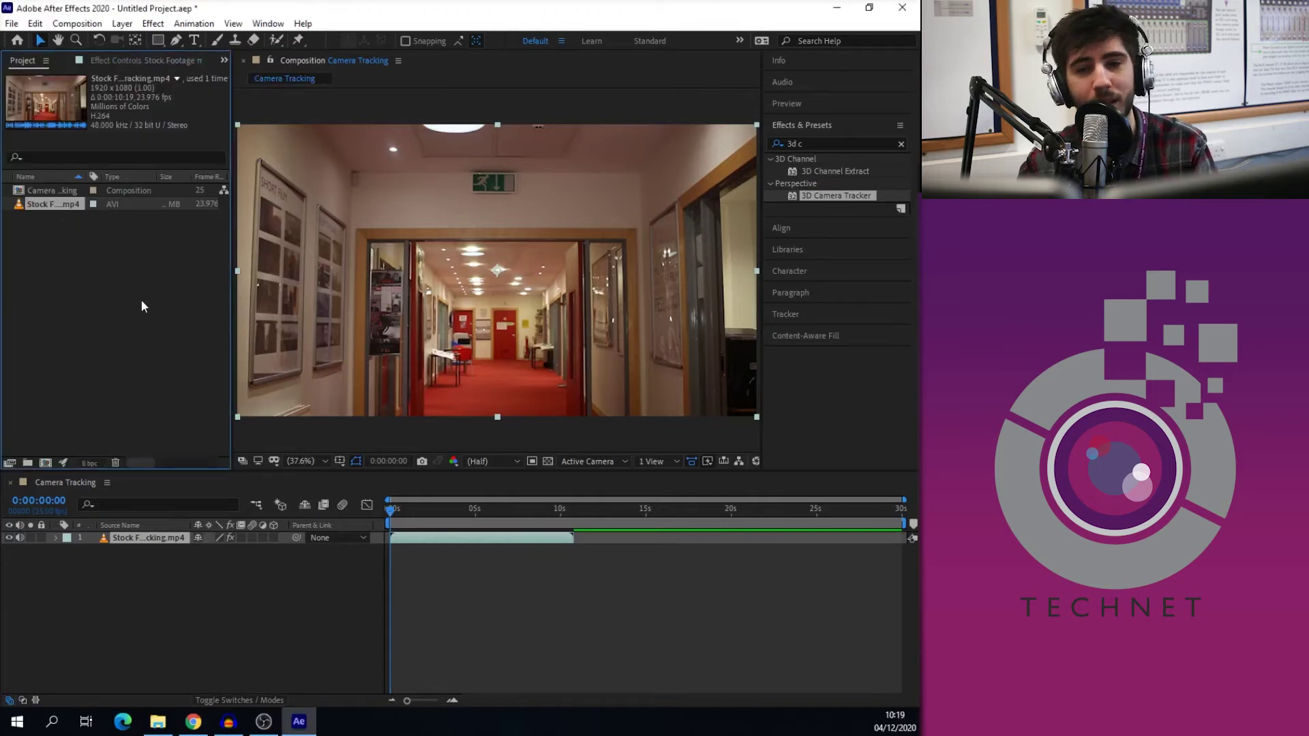
click(134, 64)
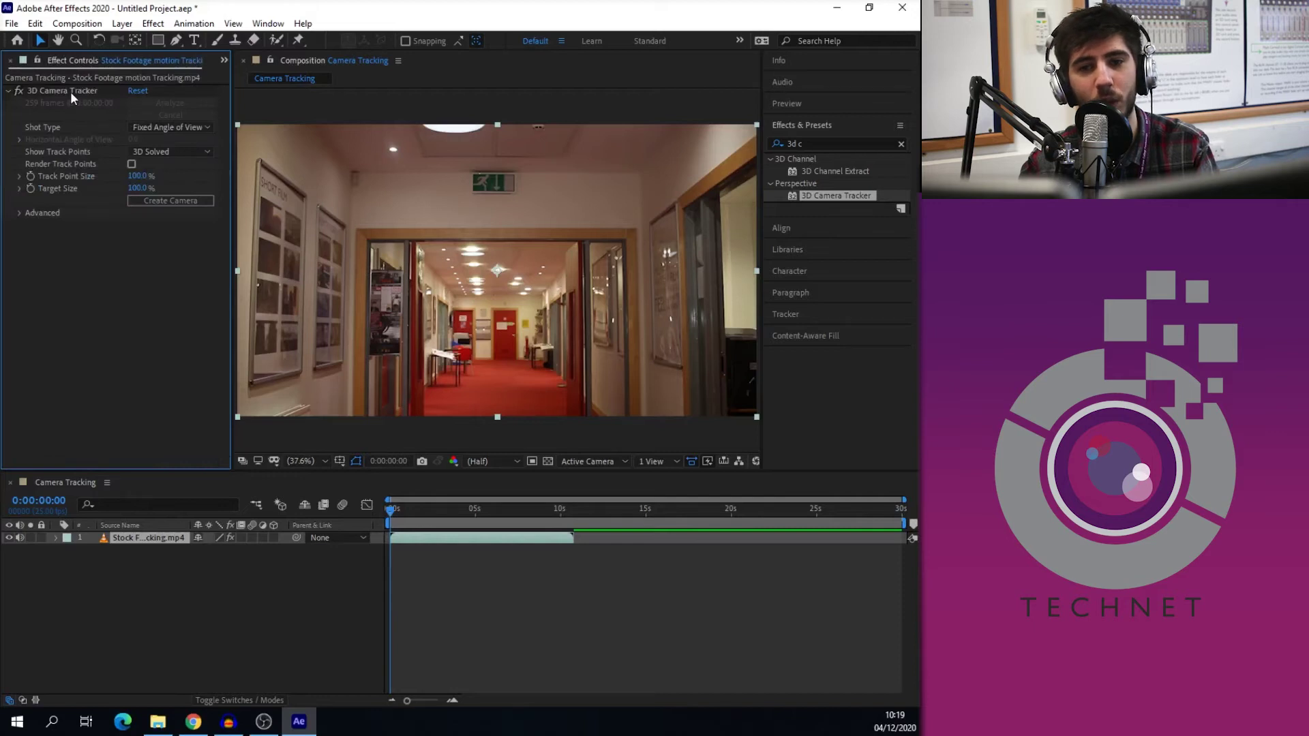
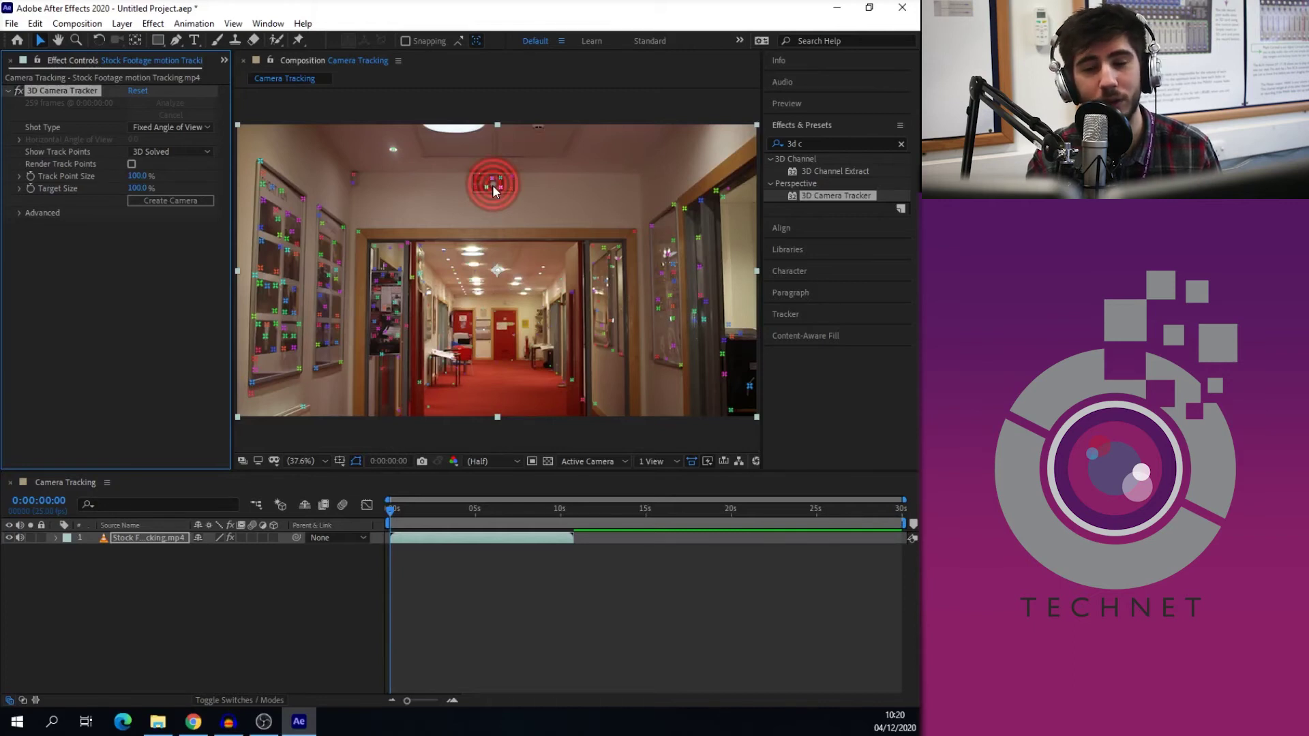
- Select the track points on the exit sign above the doorway and create a text layer and camera from them
click(492, 186)
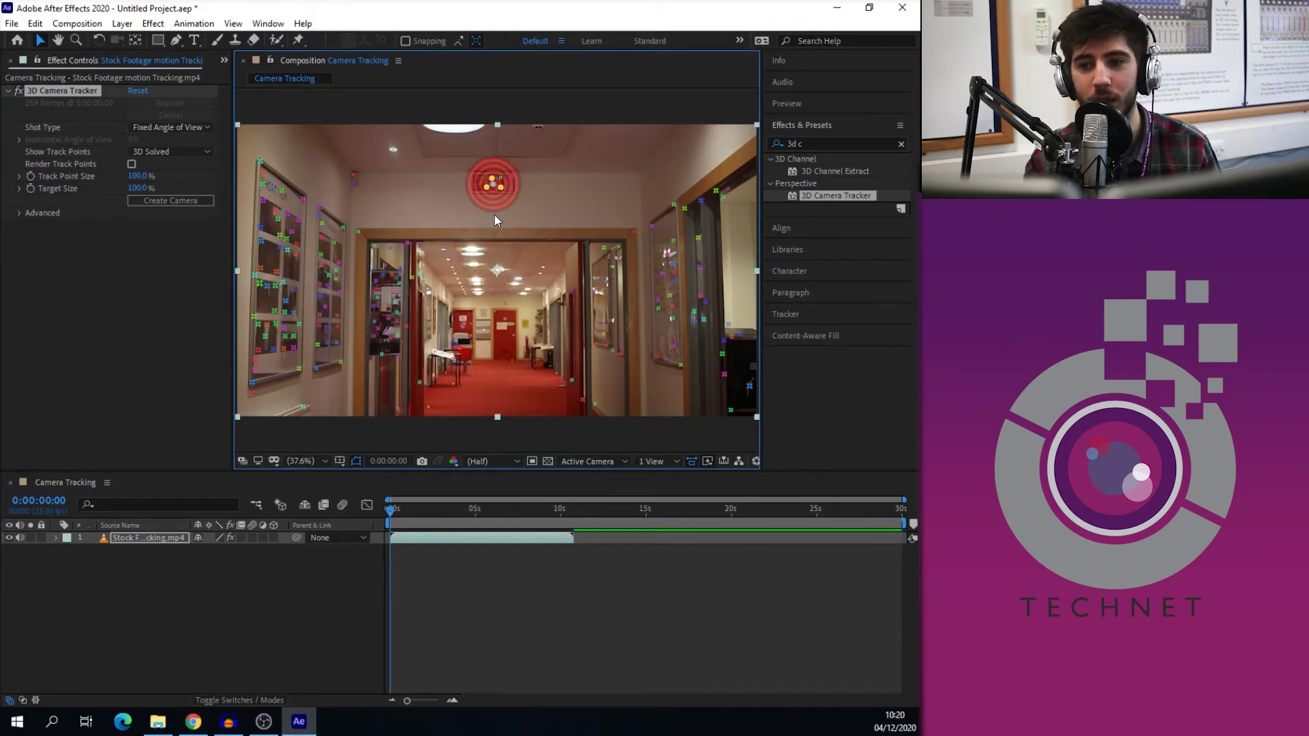
right_click(497, 189)
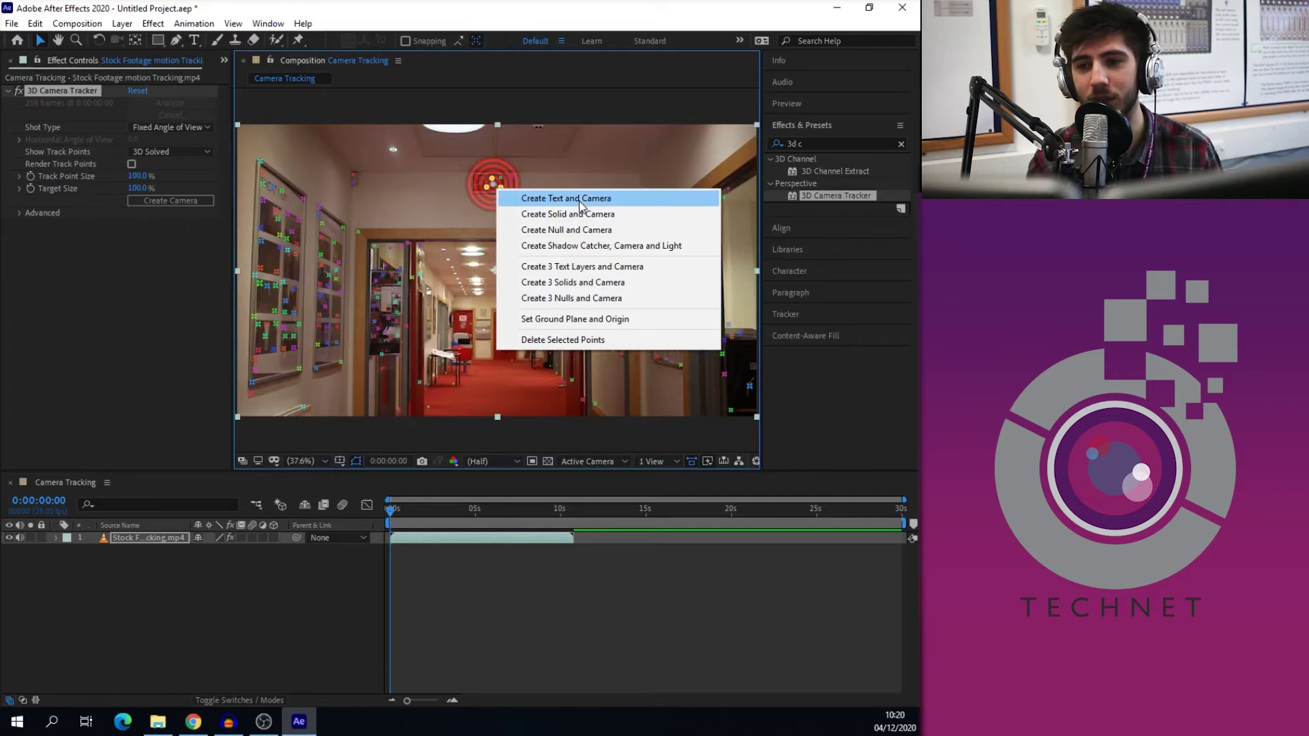
click(578, 200)
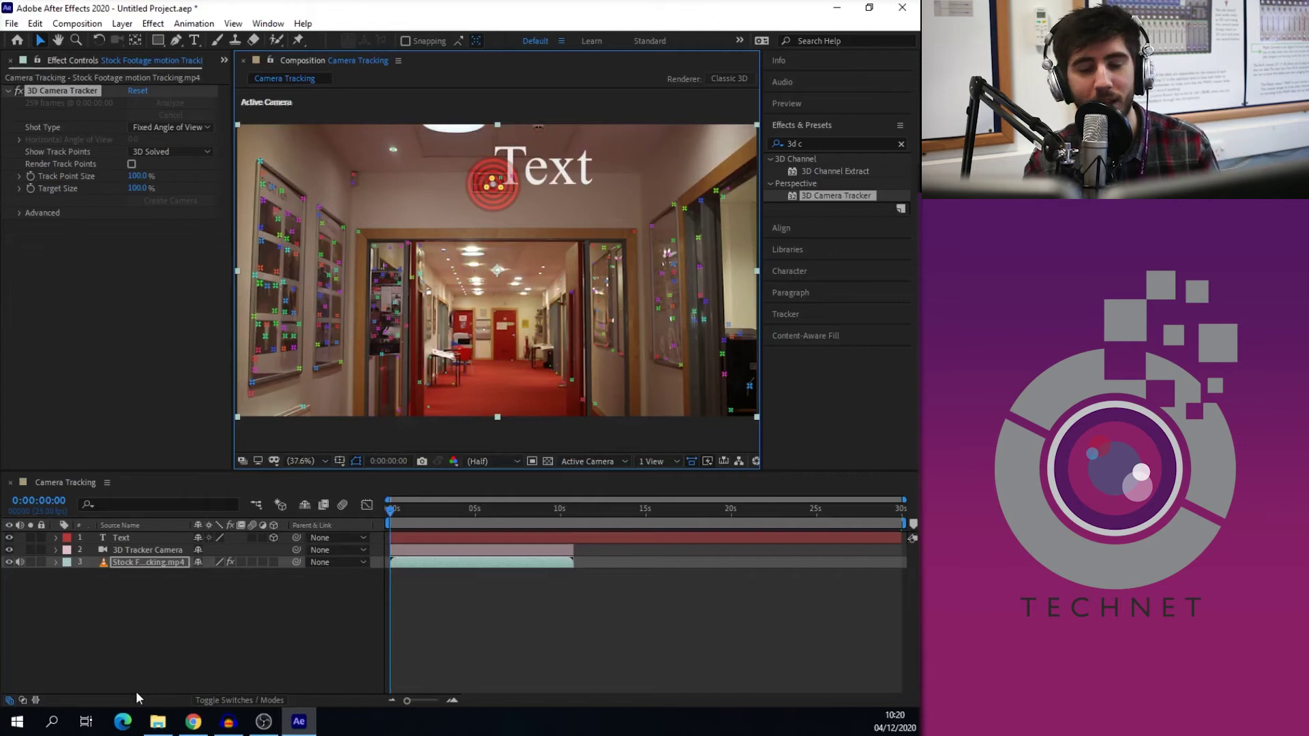
- Play back the composition to check how the tracked text follows the corridor shot
click(390, 517)
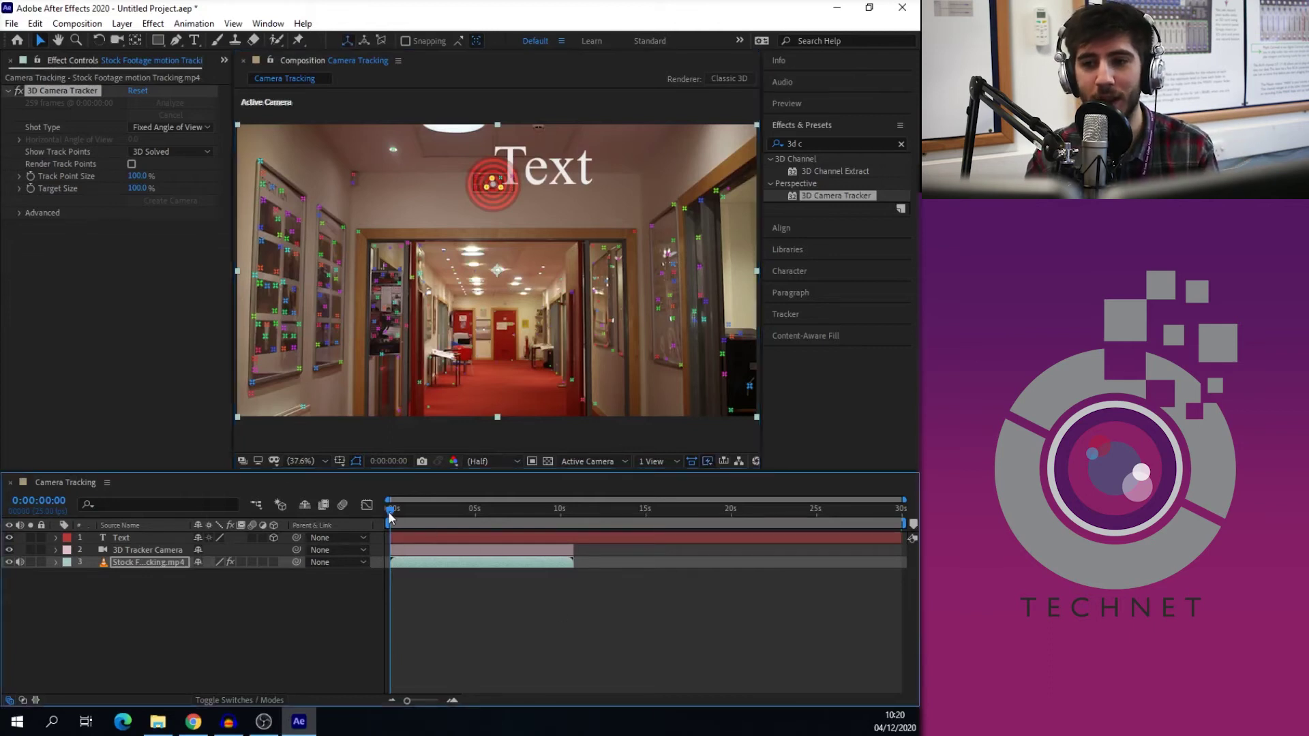
click(248, 602)
key(space)
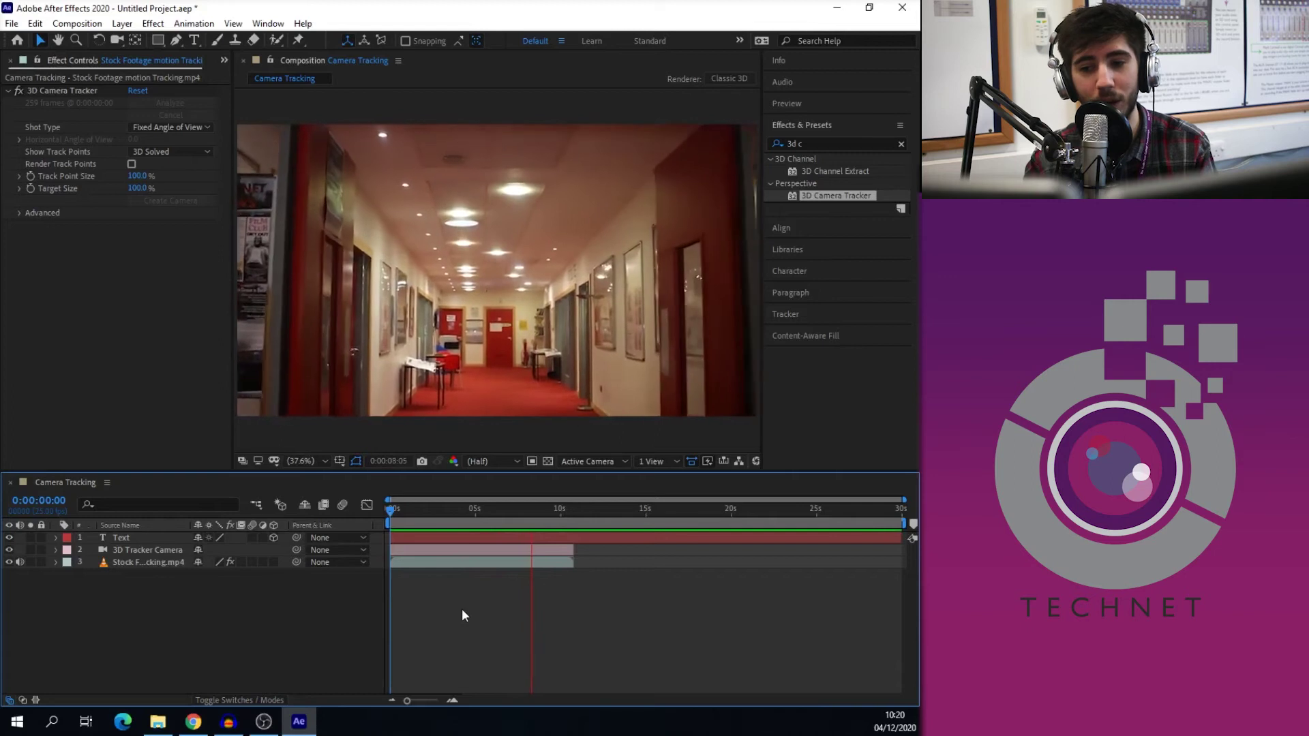
key(space)
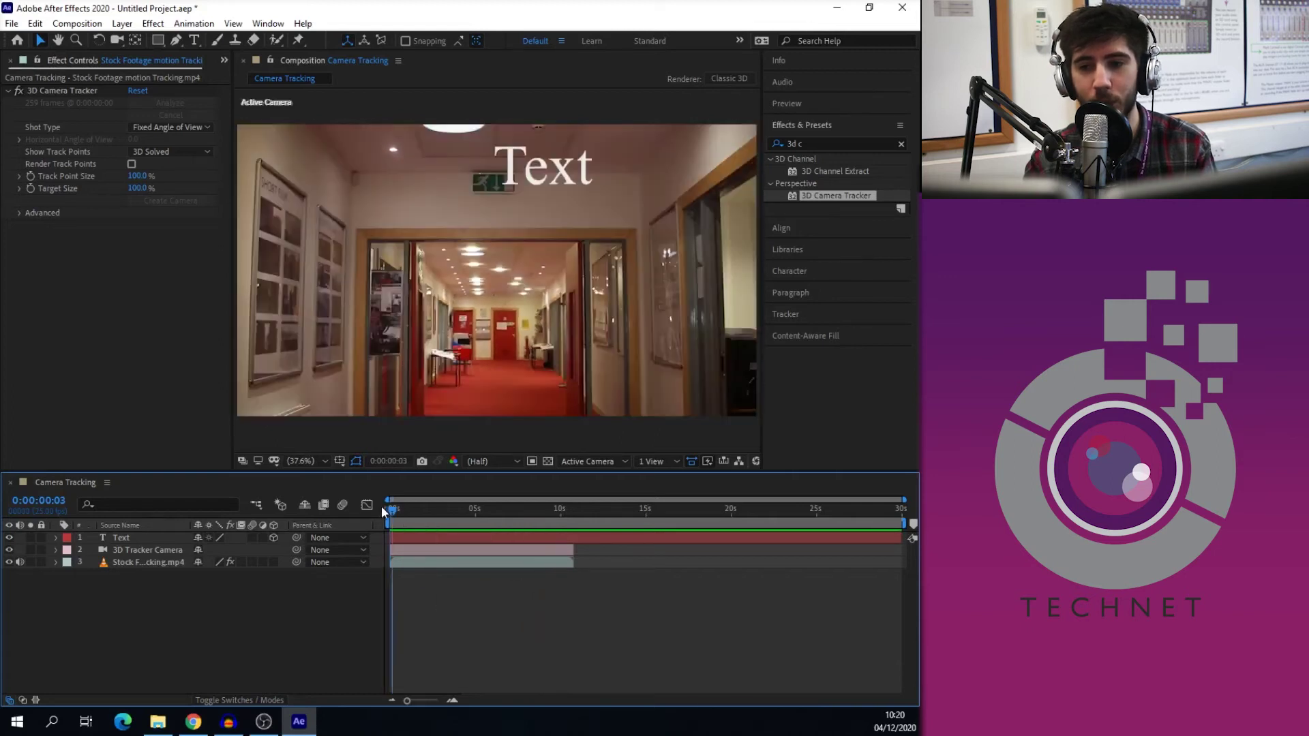
- Select the tracked text layer and move it onto the wall between the exit sign and the doorway
click(128, 537)
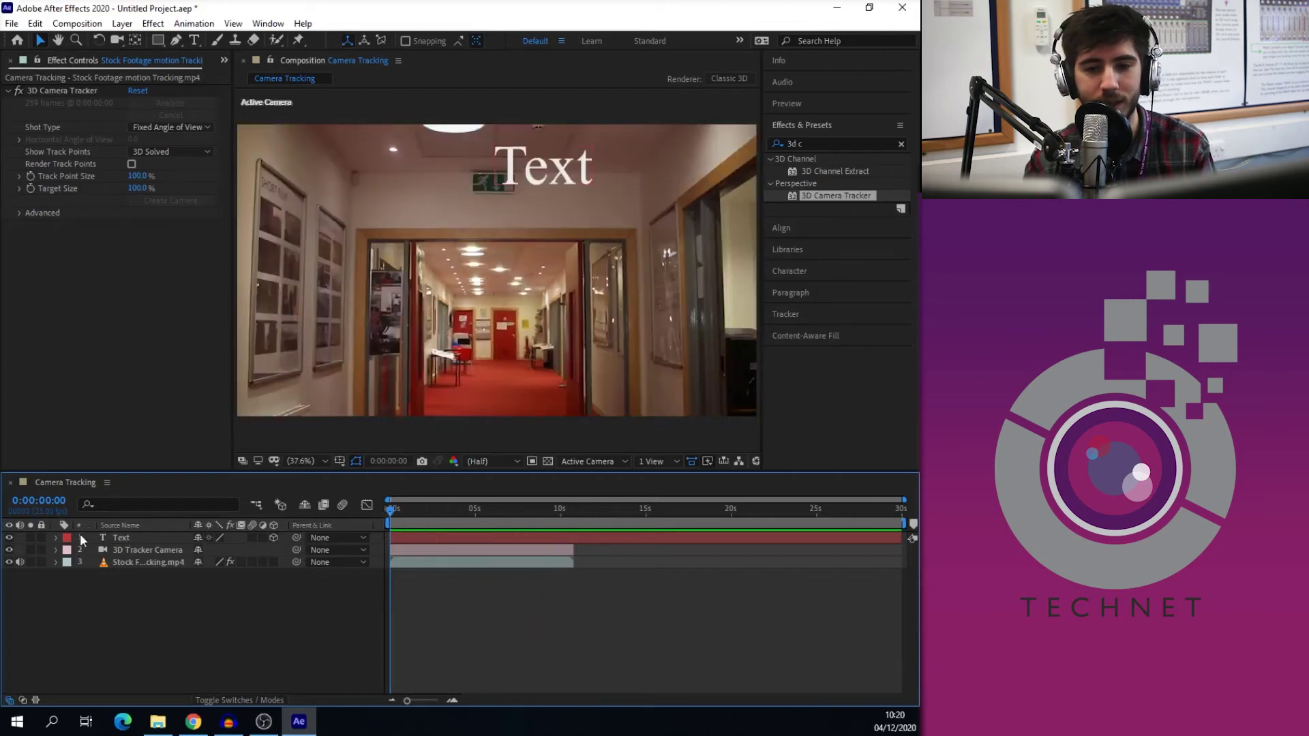
click(138, 554)
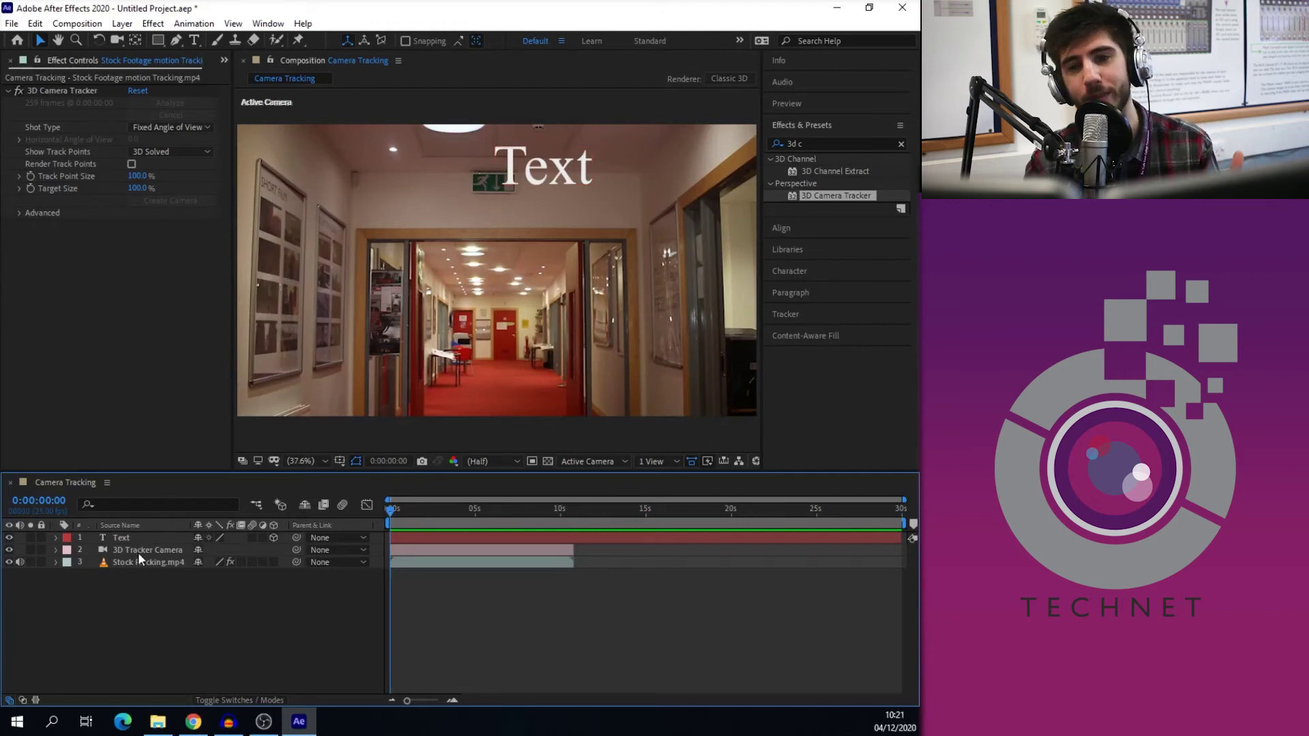
click(136, 538)
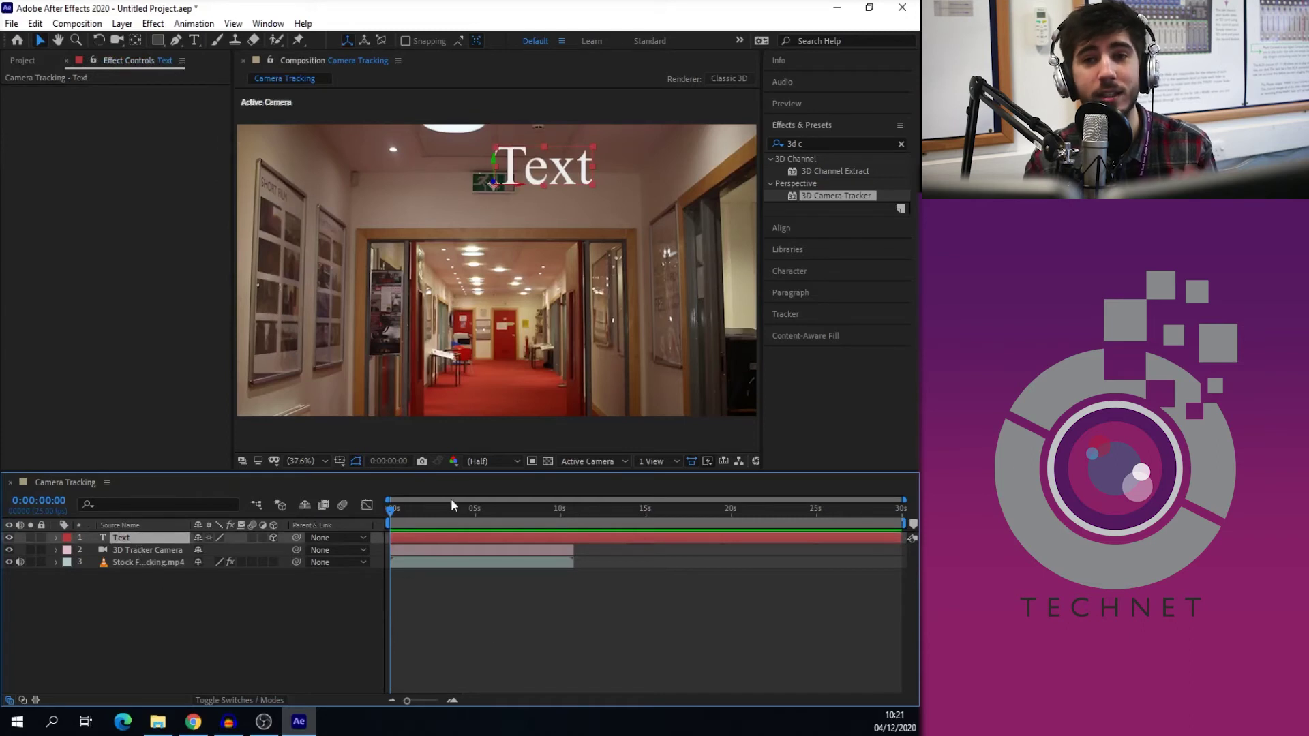
click(546, 170)
drag(546, 169, 497, 213)
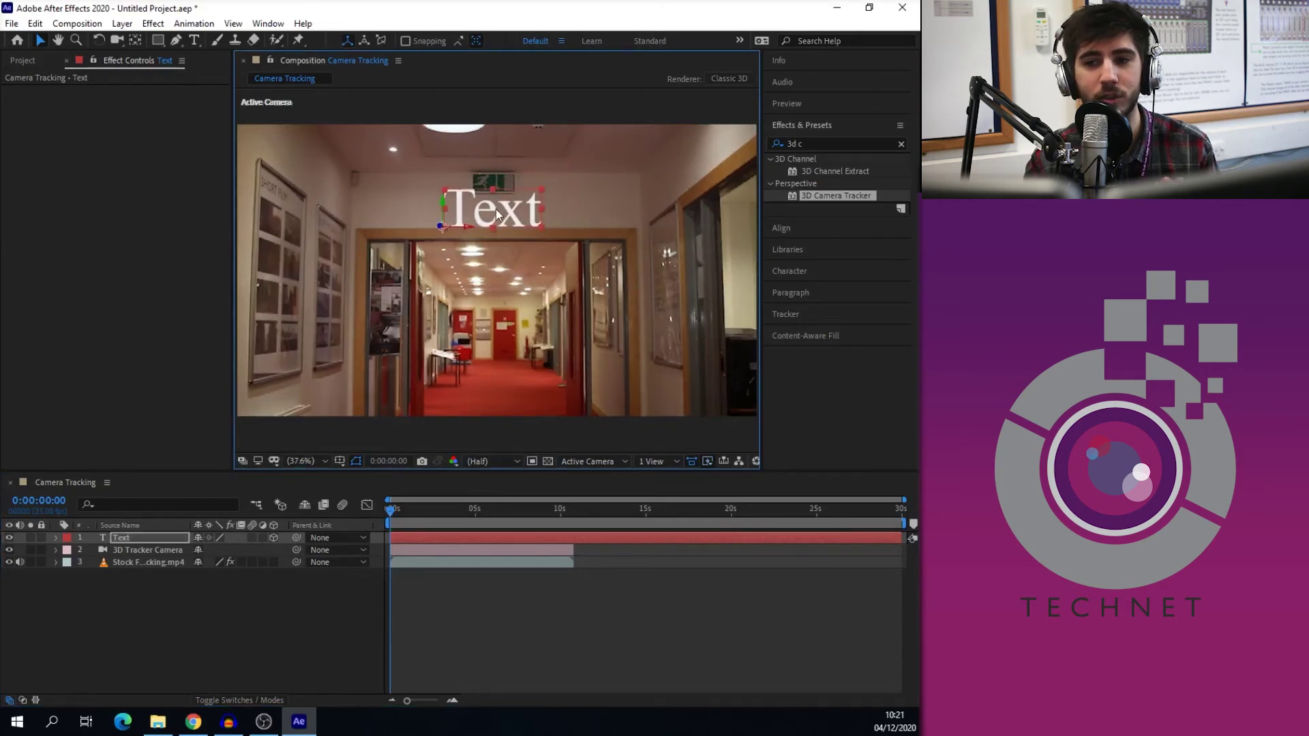
- Set the tracked text's font to Source Code Pro Bold and replace the placeholder wording with a first name in capitals
double_click(495, 210)
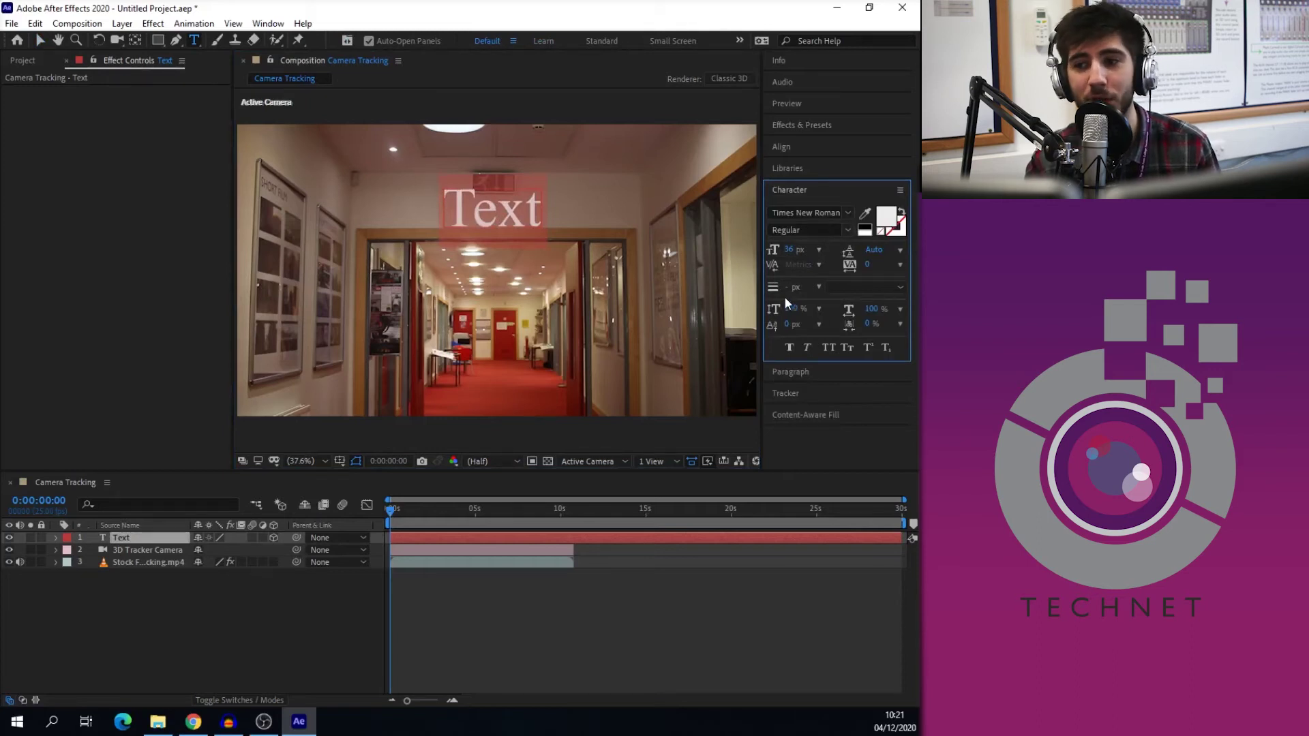
click(852, 214)
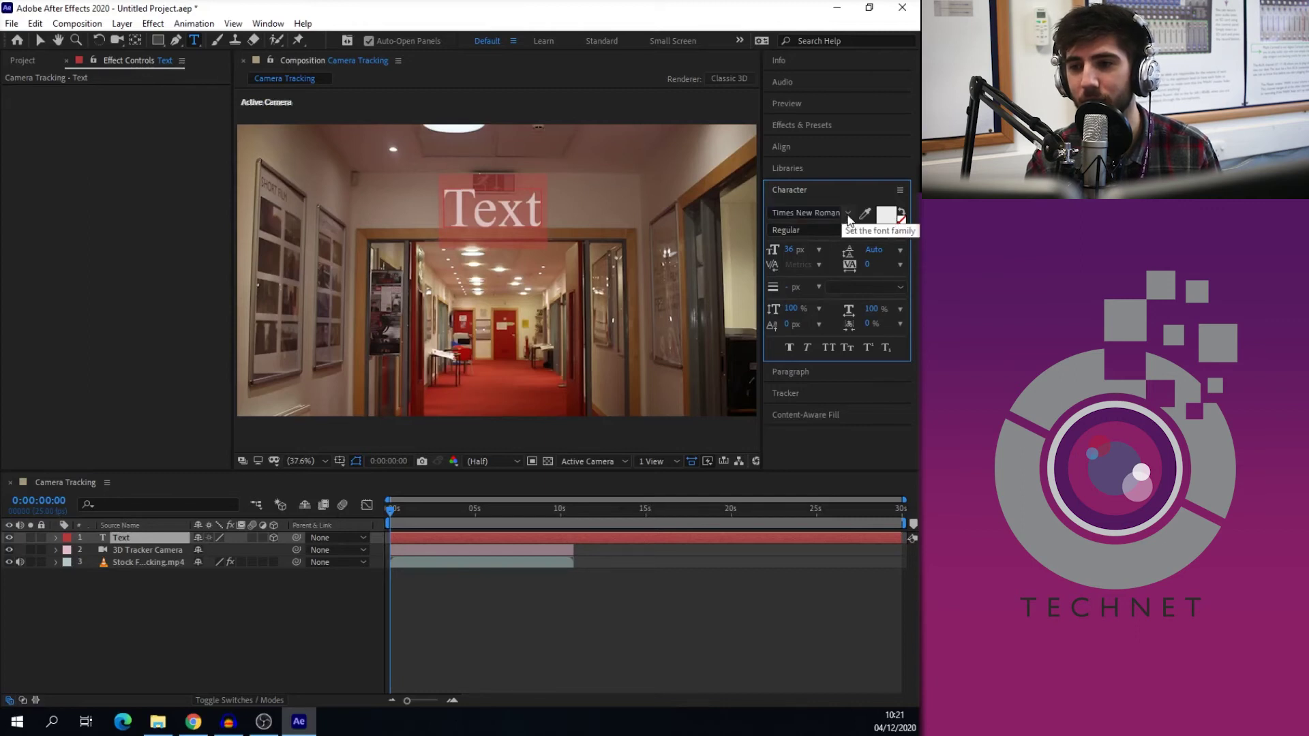
click(848, 213)
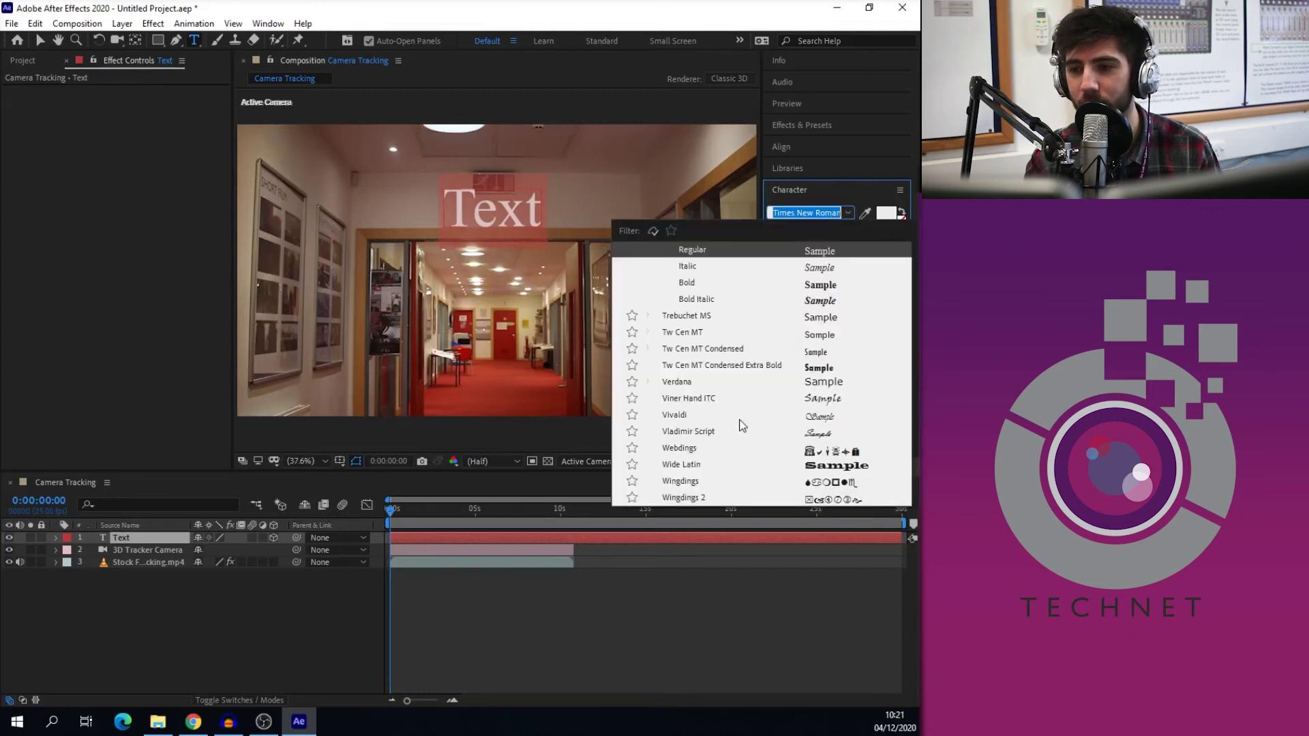
scroll(729, 381, down, 6)
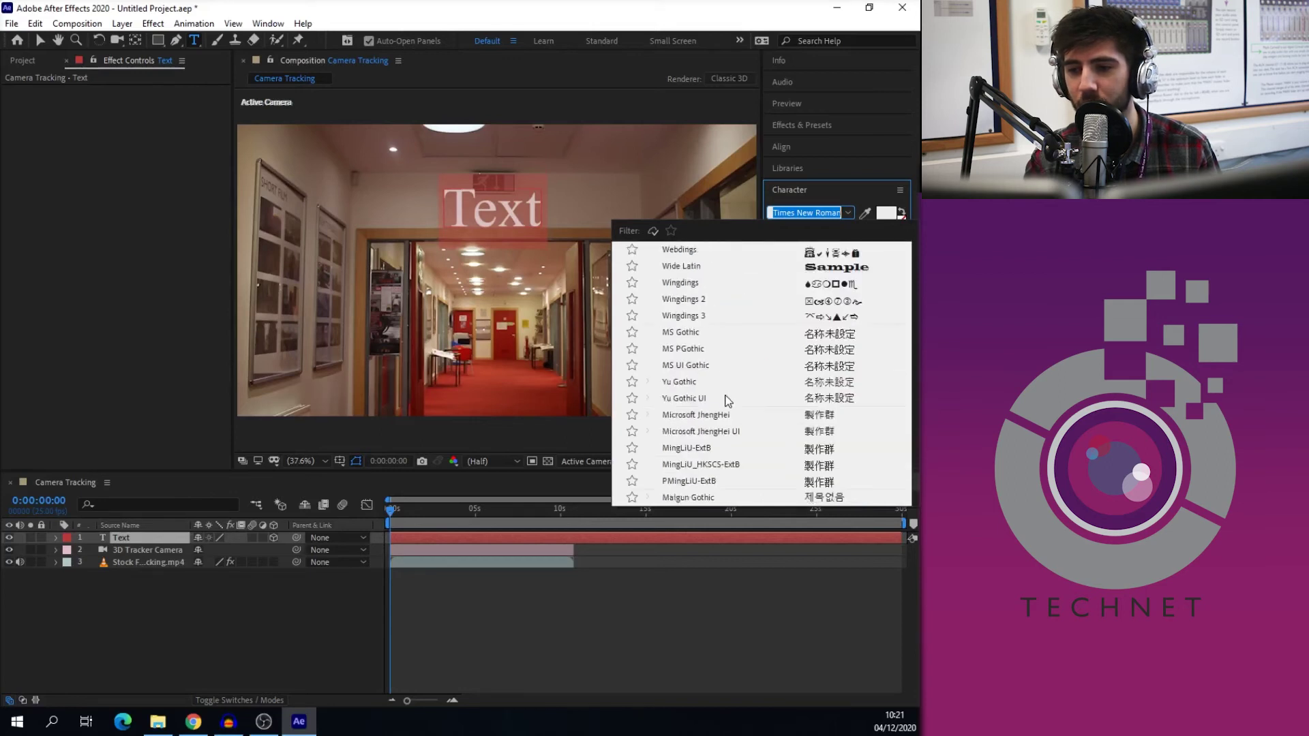
scroll(729, 400, up, 7)
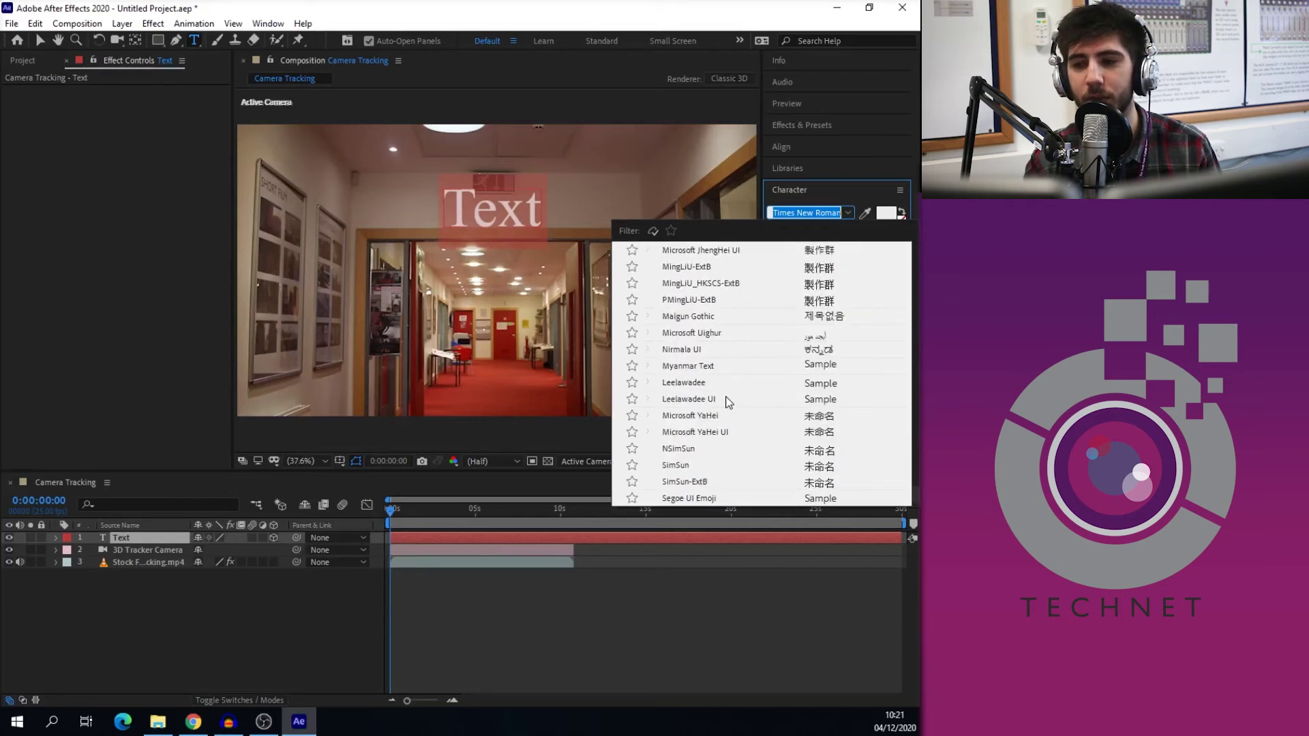
scroll(743, 417, up, 5)
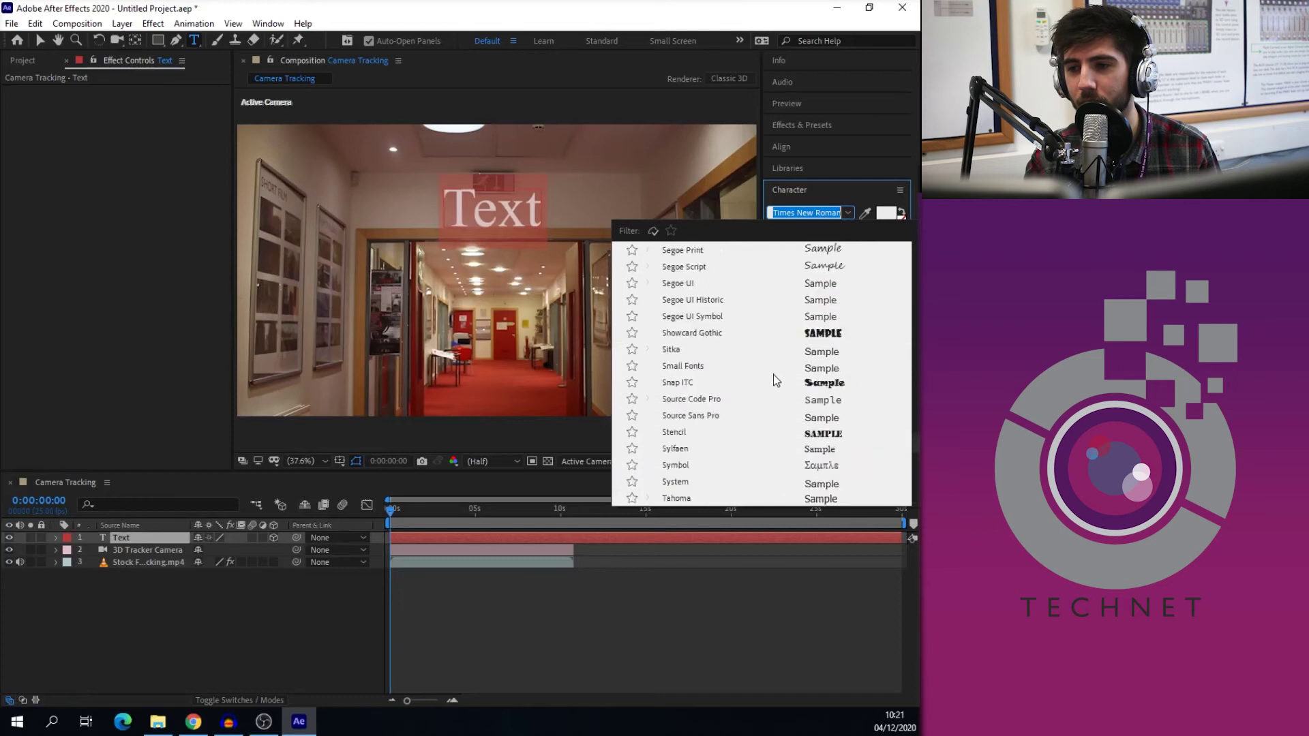
click(692, 399)
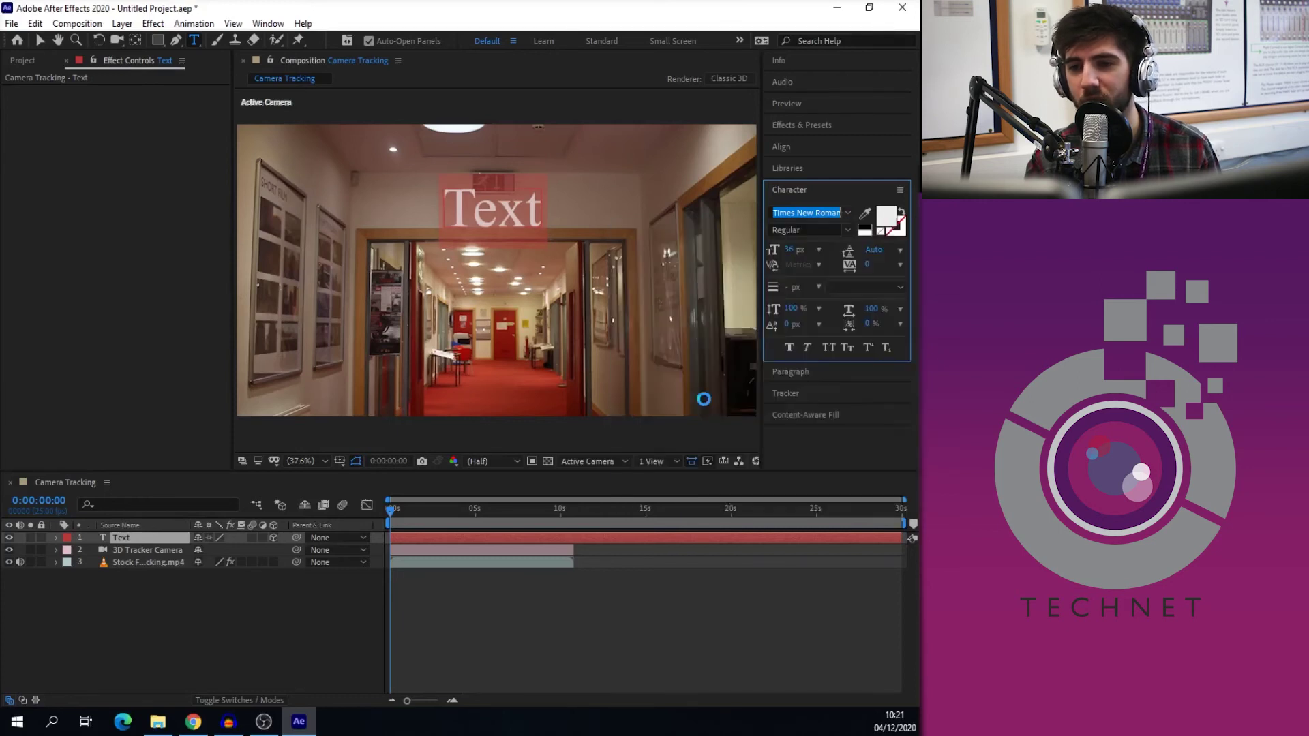
click(848, 231)
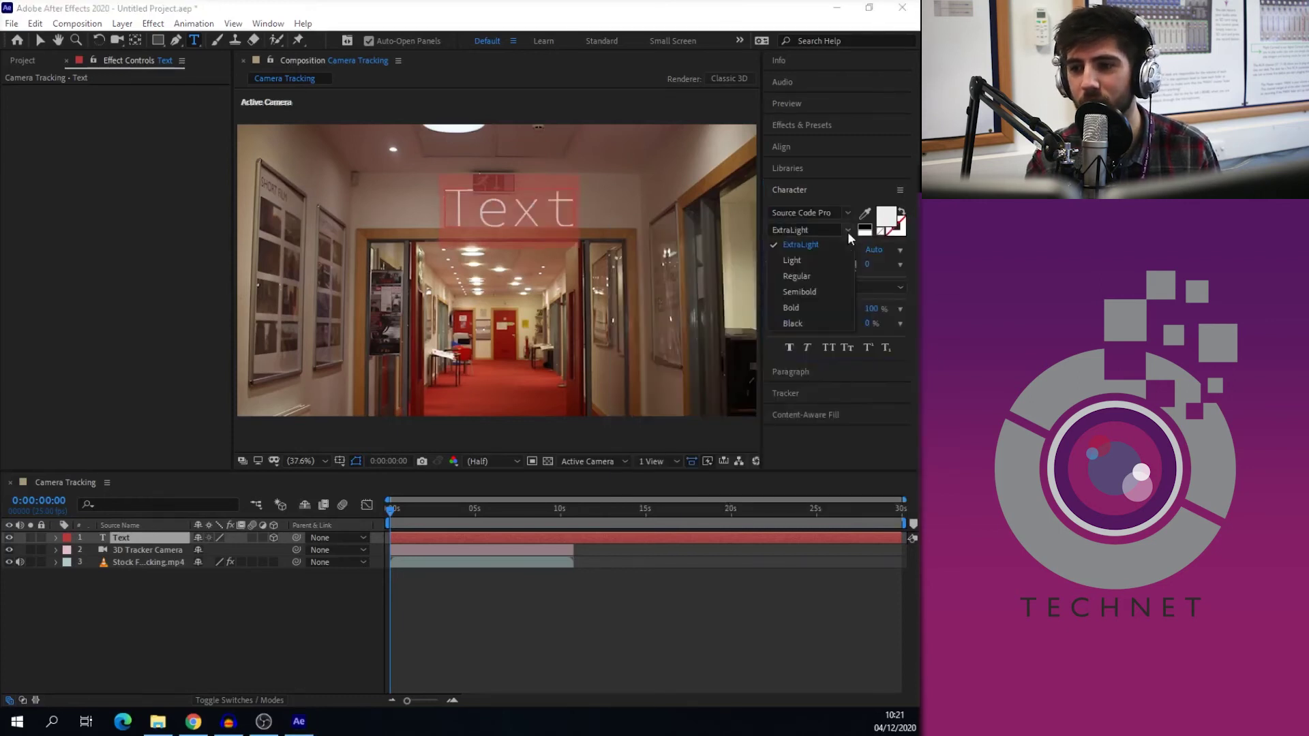
click(799, 311)
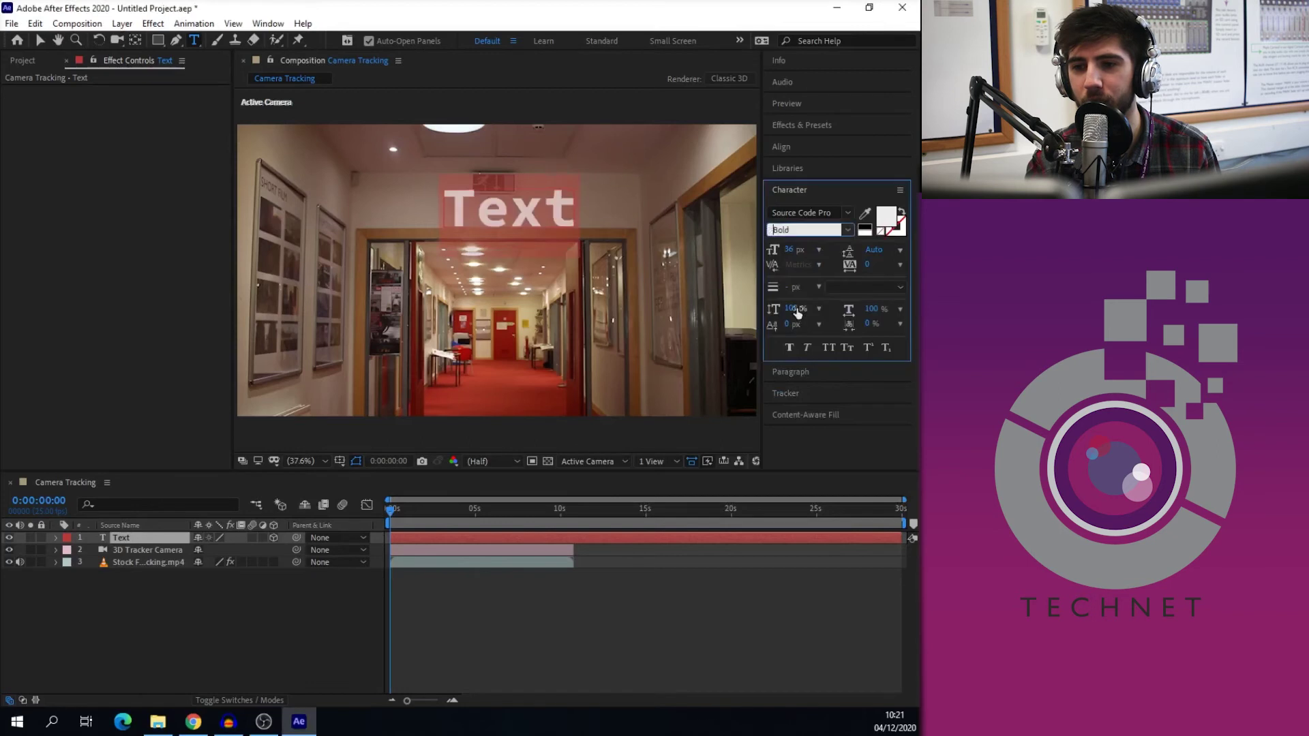
click(552, 212)
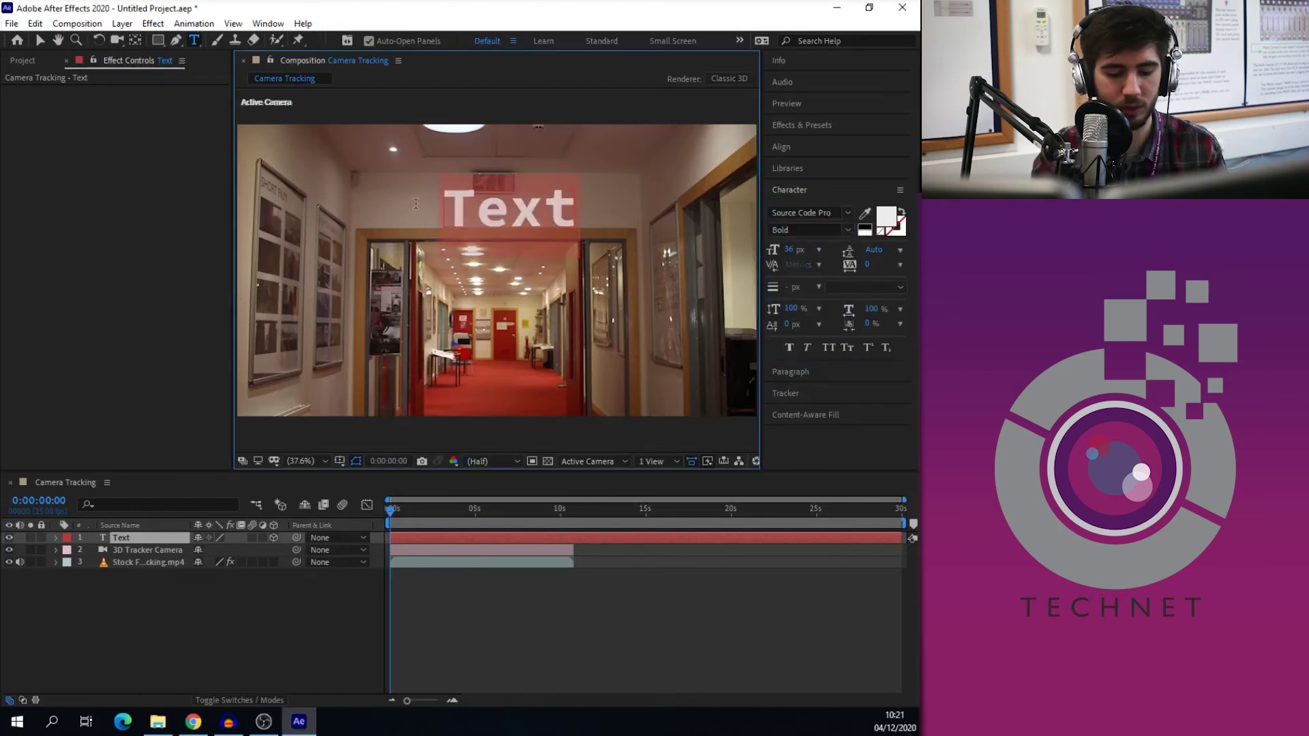
text(STEVE)
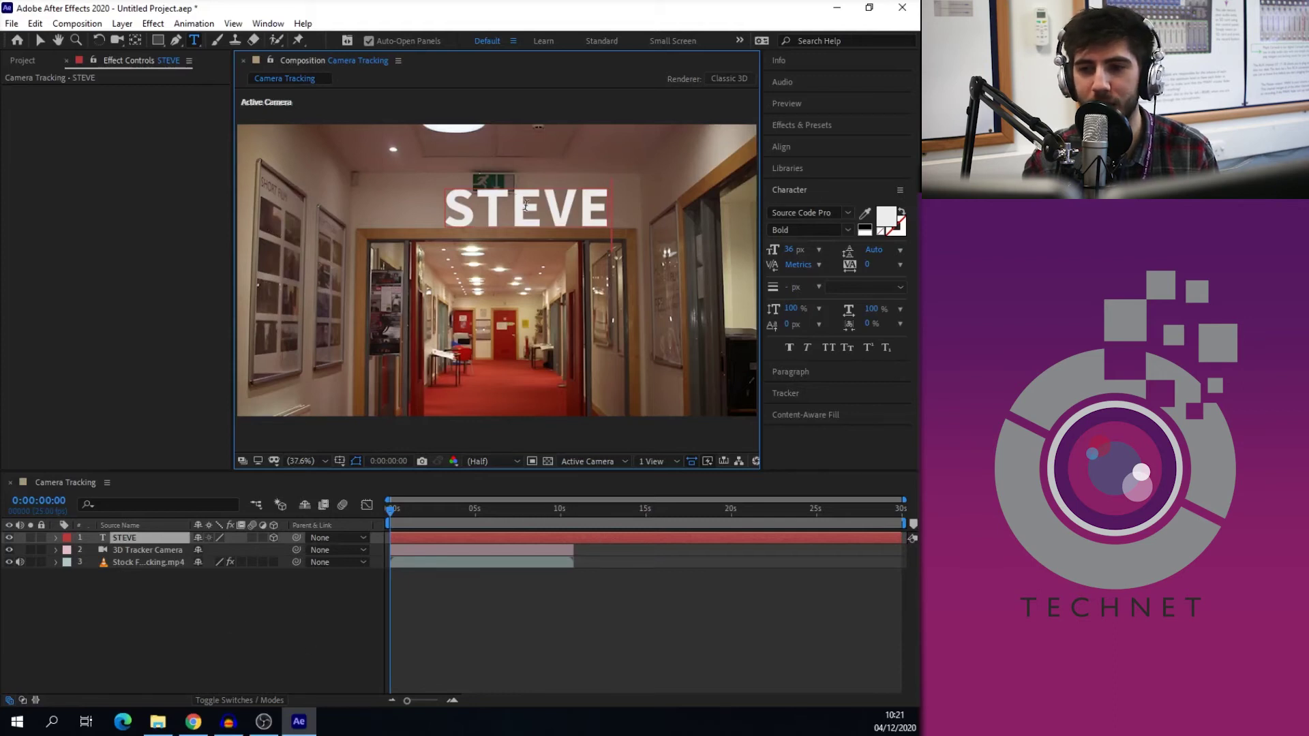
- Preview the reworded text in the corridor shot and bring the playhead back near the start
click(220, 624)
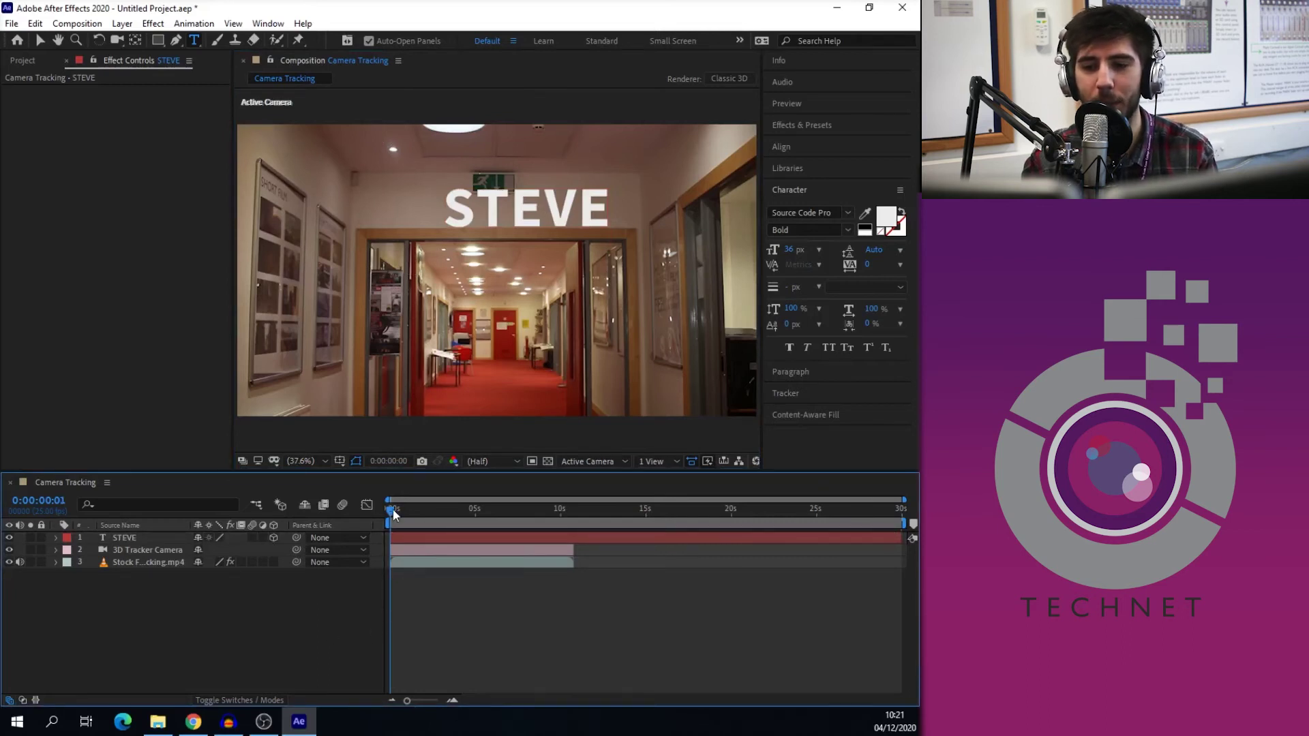
key(space)
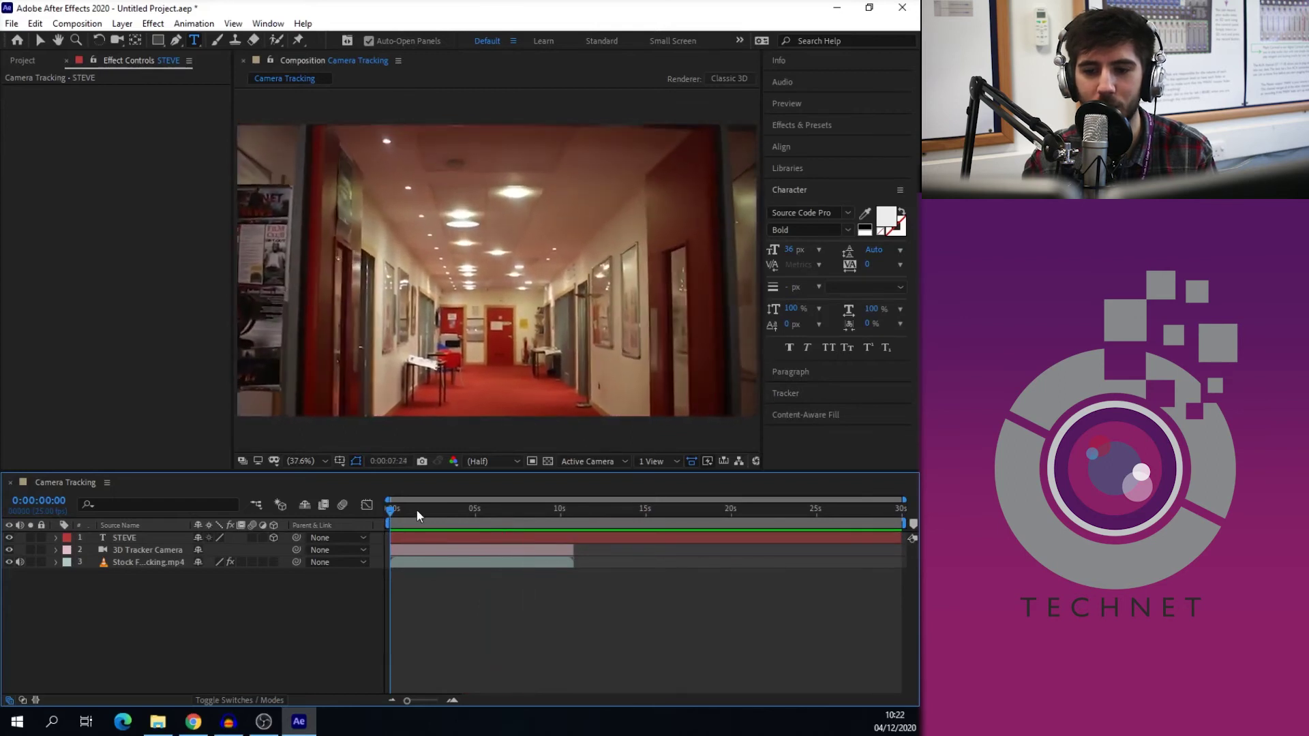
drag(416, 510, 395, 509)
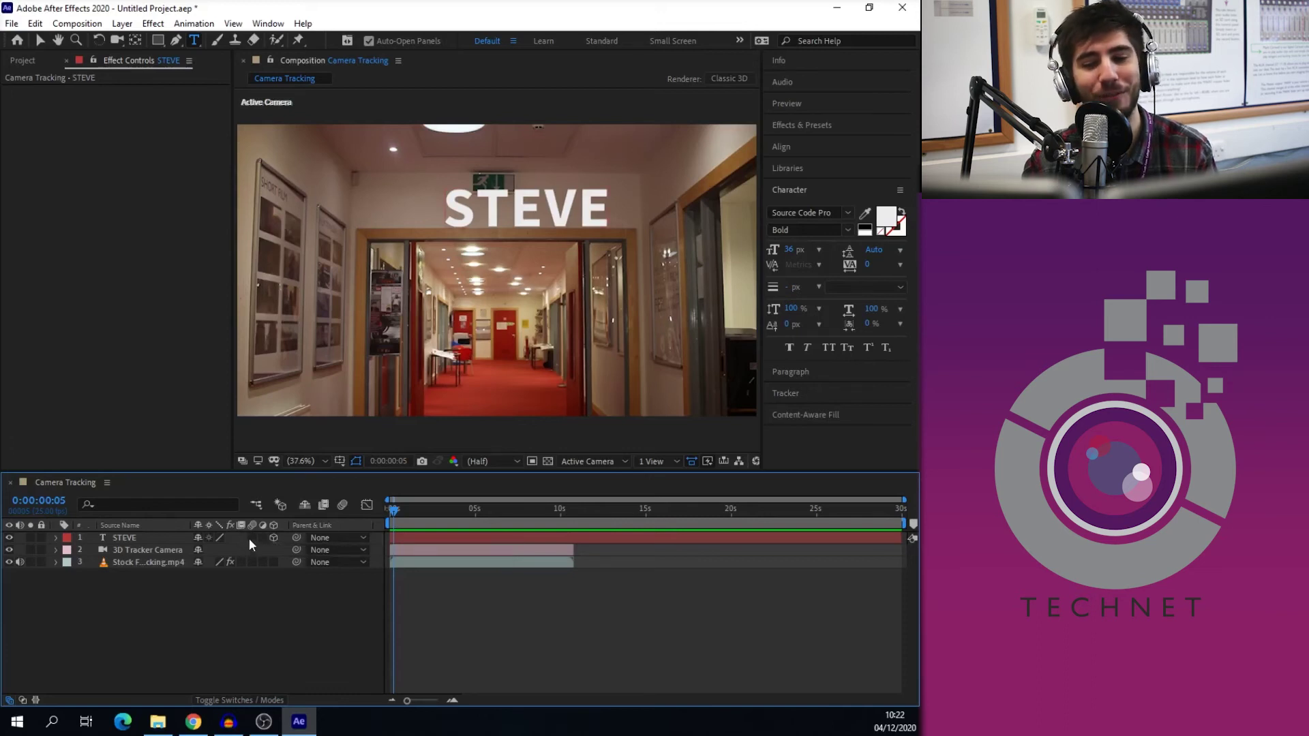
- Enable frame blending on the stock footage layer
click(242, 563)
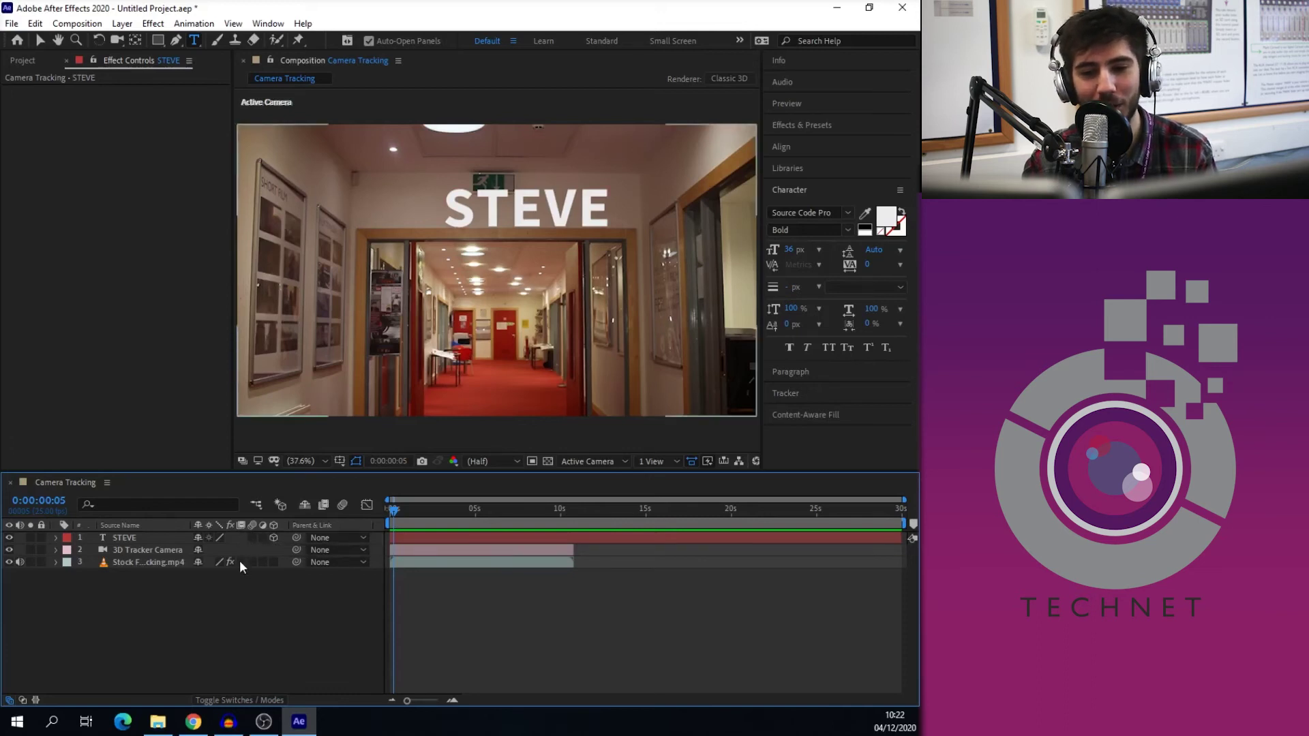
click(240, 561)
click(251, 571)
- Play the frame-blended composition from the beginning and return the playhead to 0:00:00:00
drag(393, 509, 381, 509)
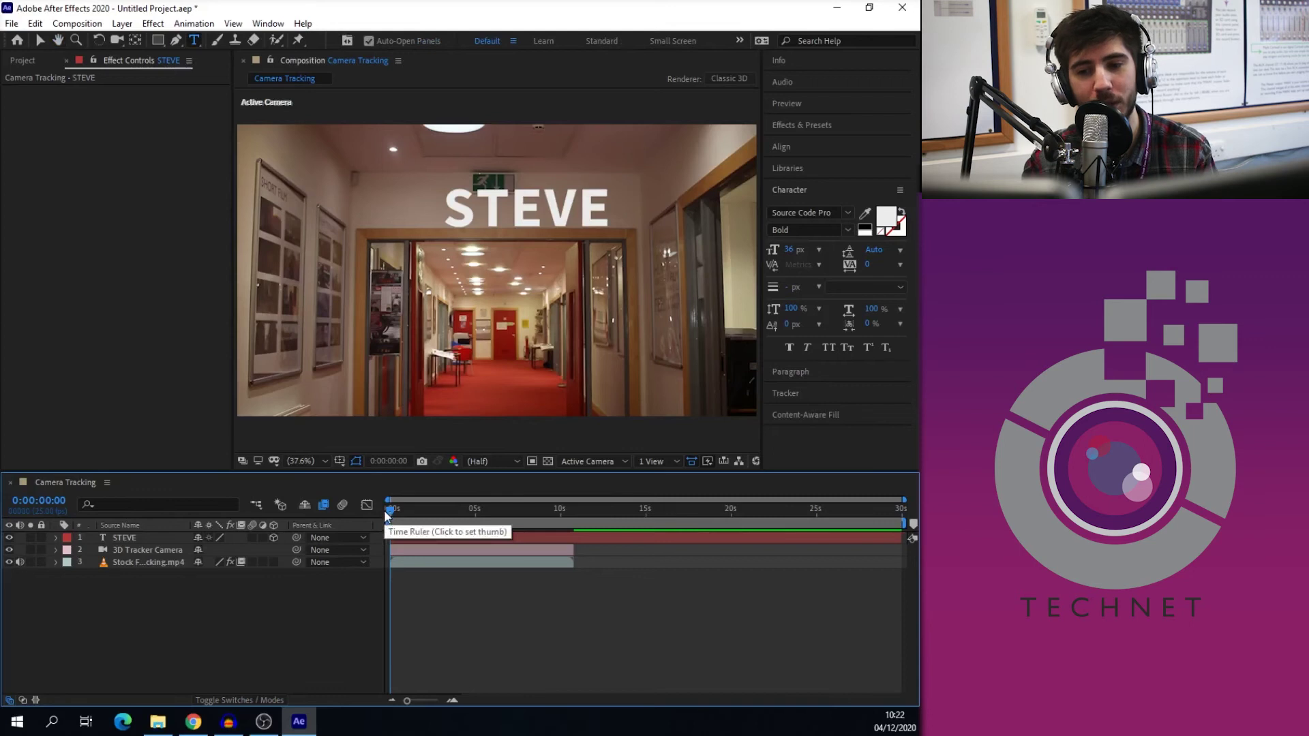
key(space)
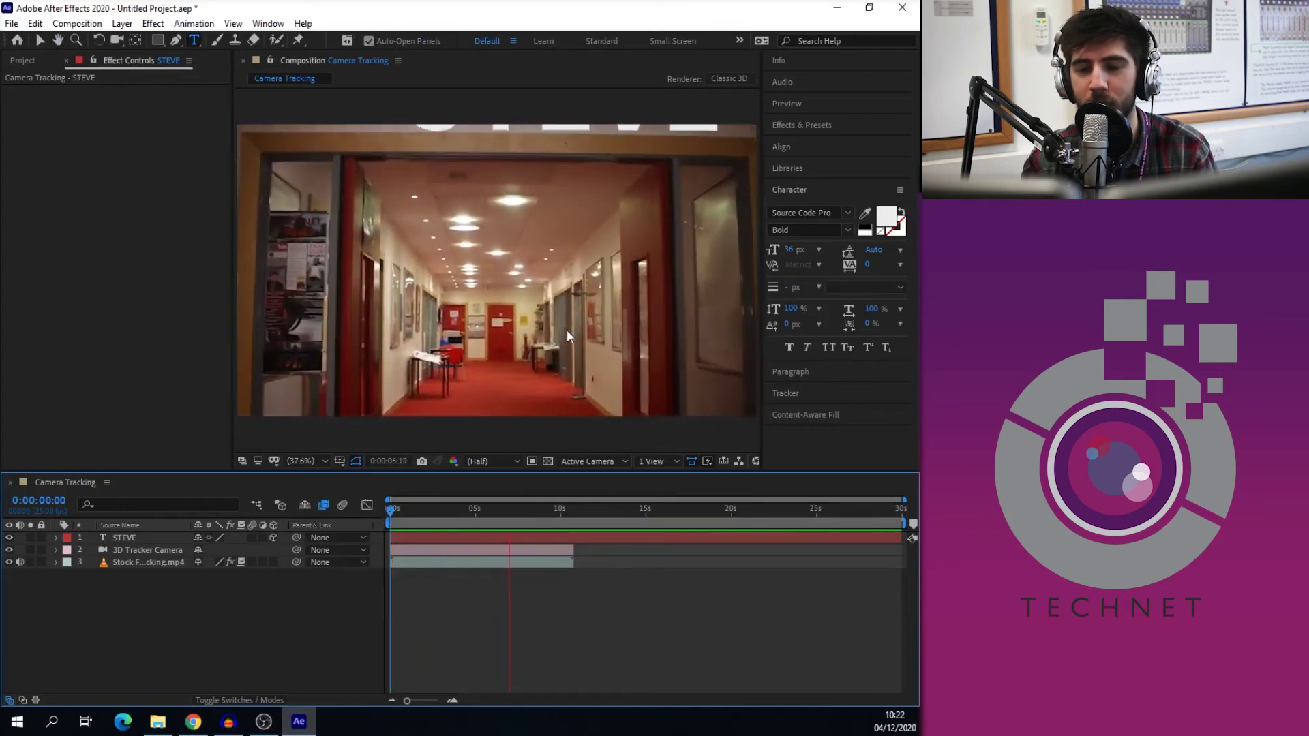
key(space)
drag(408, 507, 387, 508)
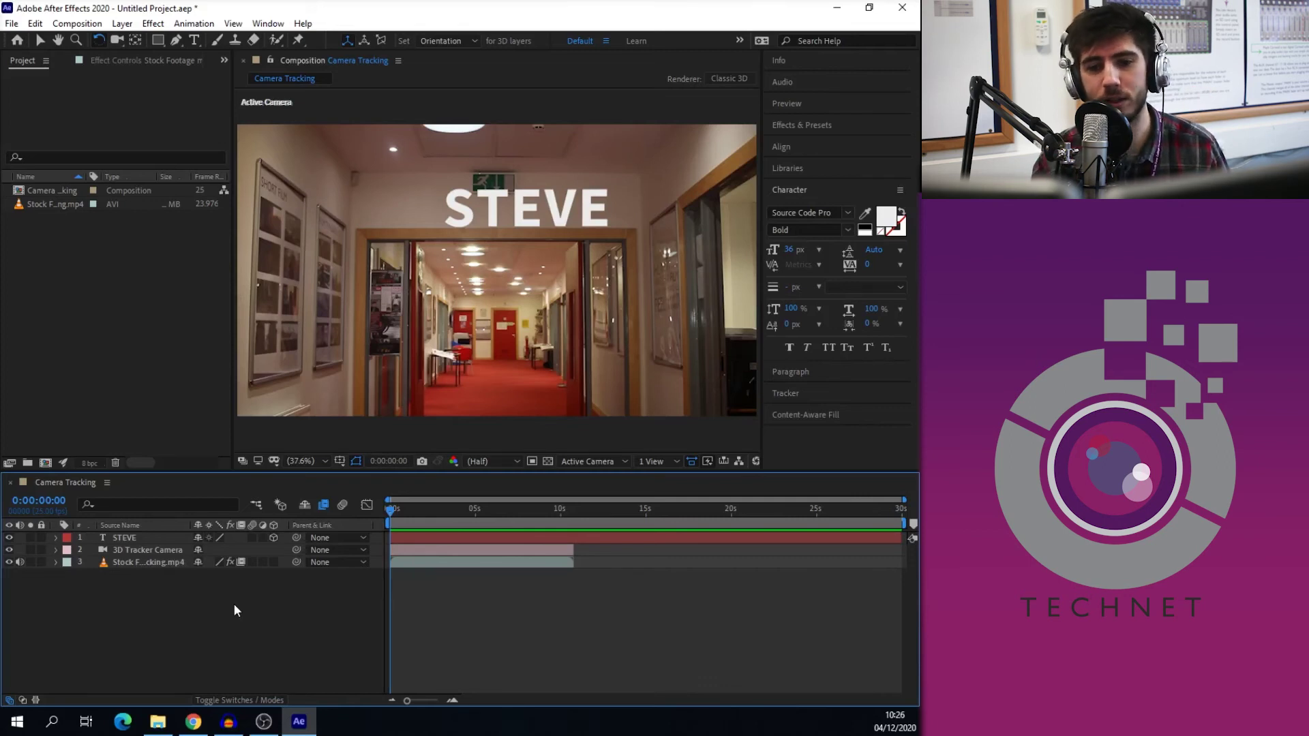
- Create a solid from the stock footage's 3D Camera Tracker points on the narrow framed poster beside the corridor doorway
click(137, 563)
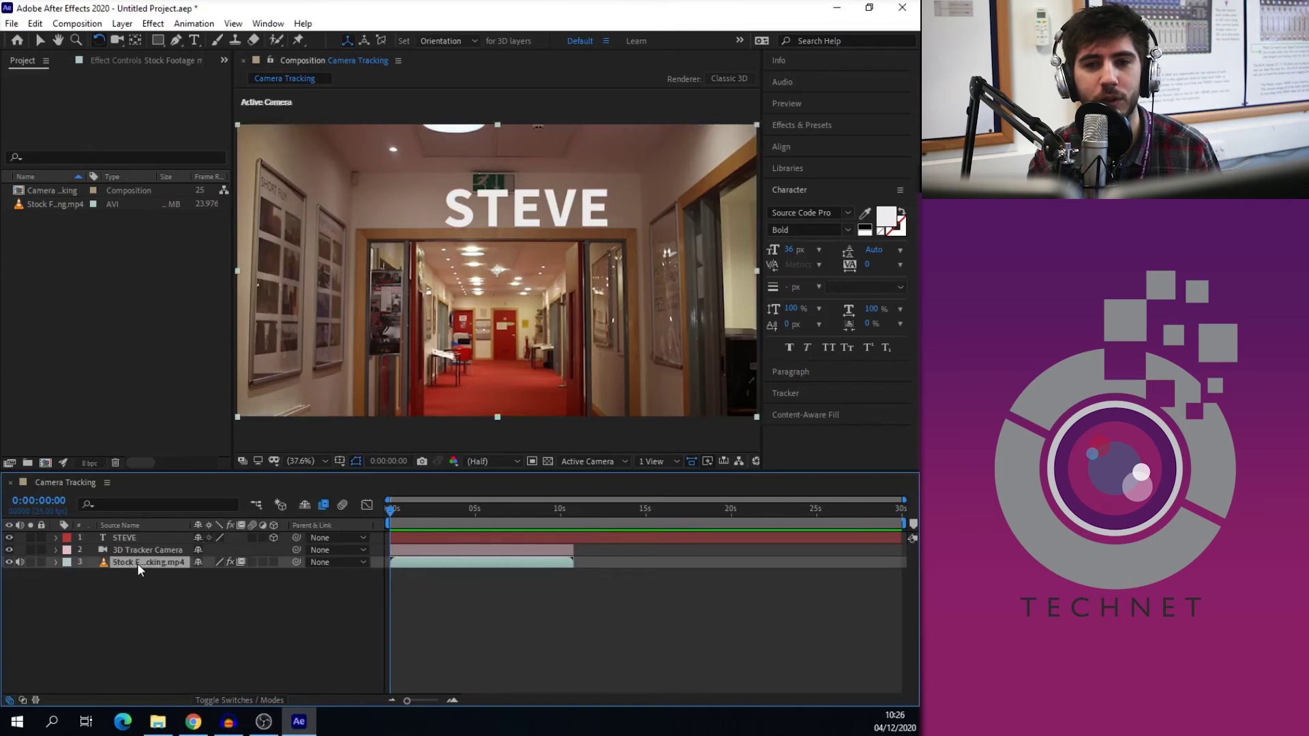
click(124, 59)
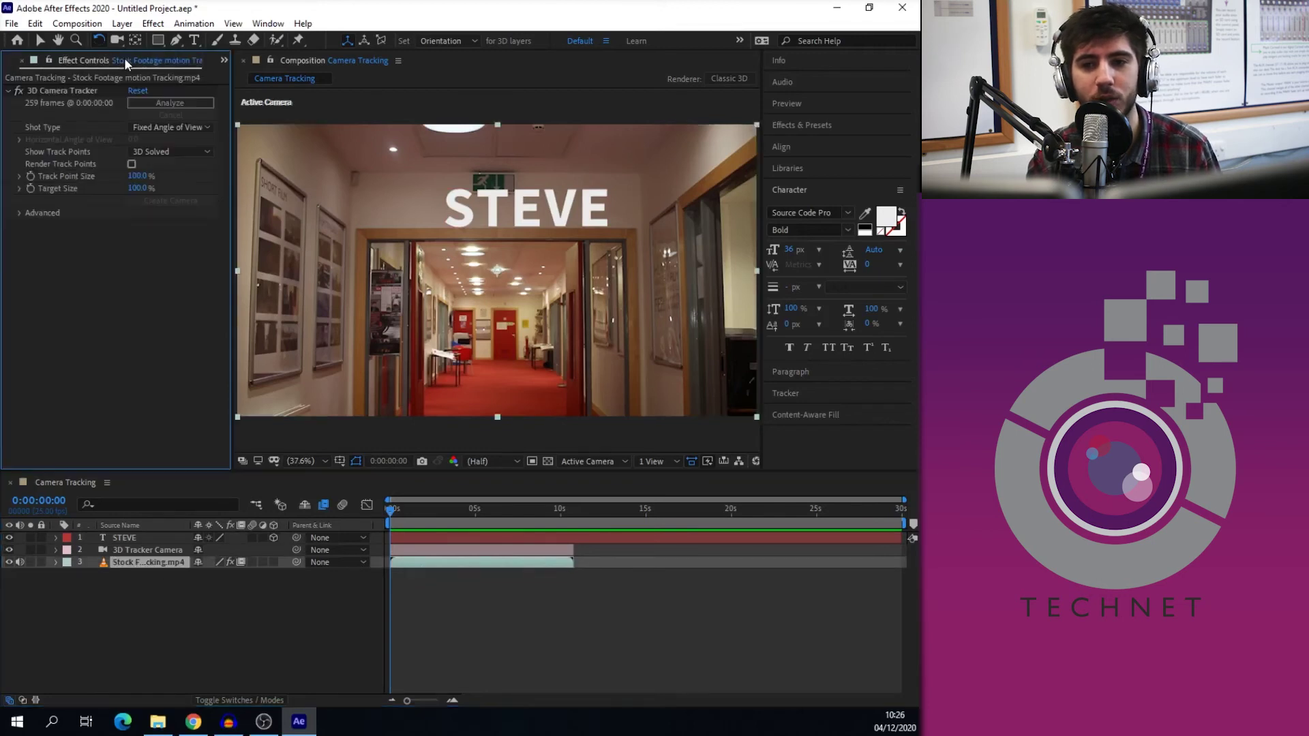
click(67, 90)
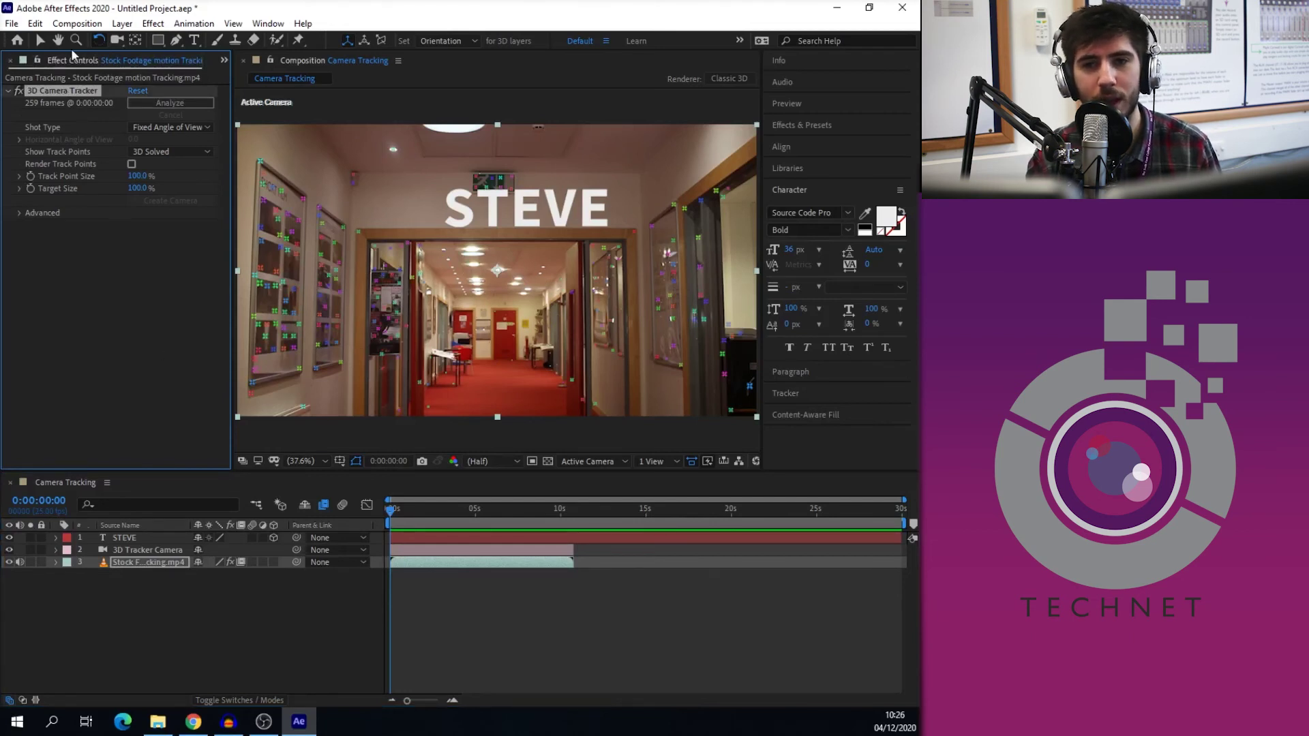
click(43, 39)
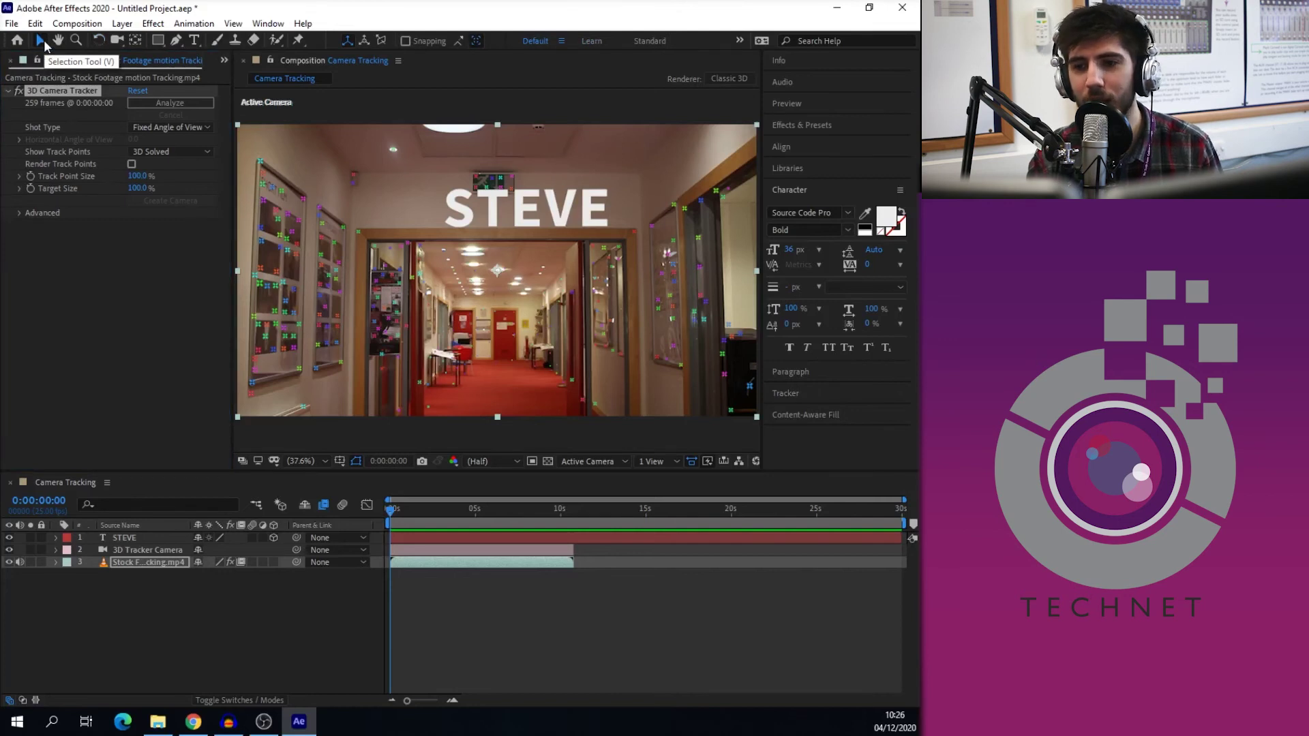
click(326, 288)
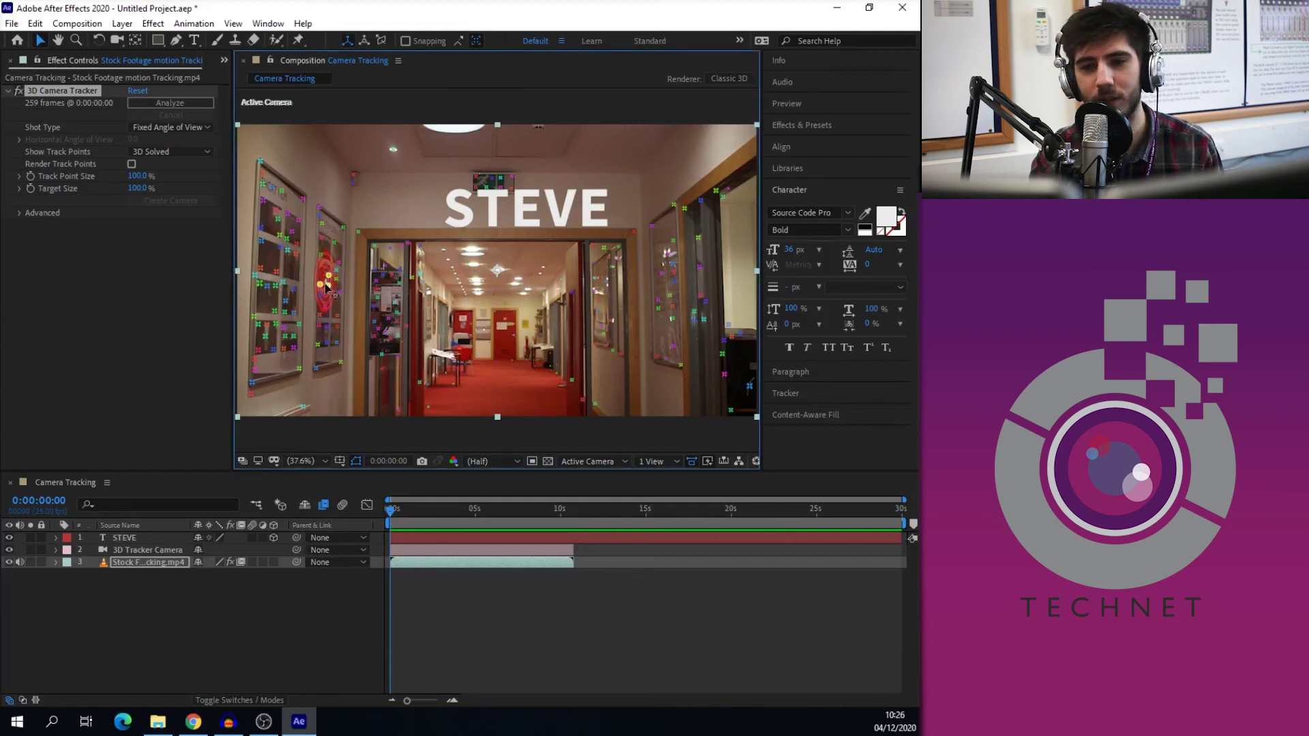
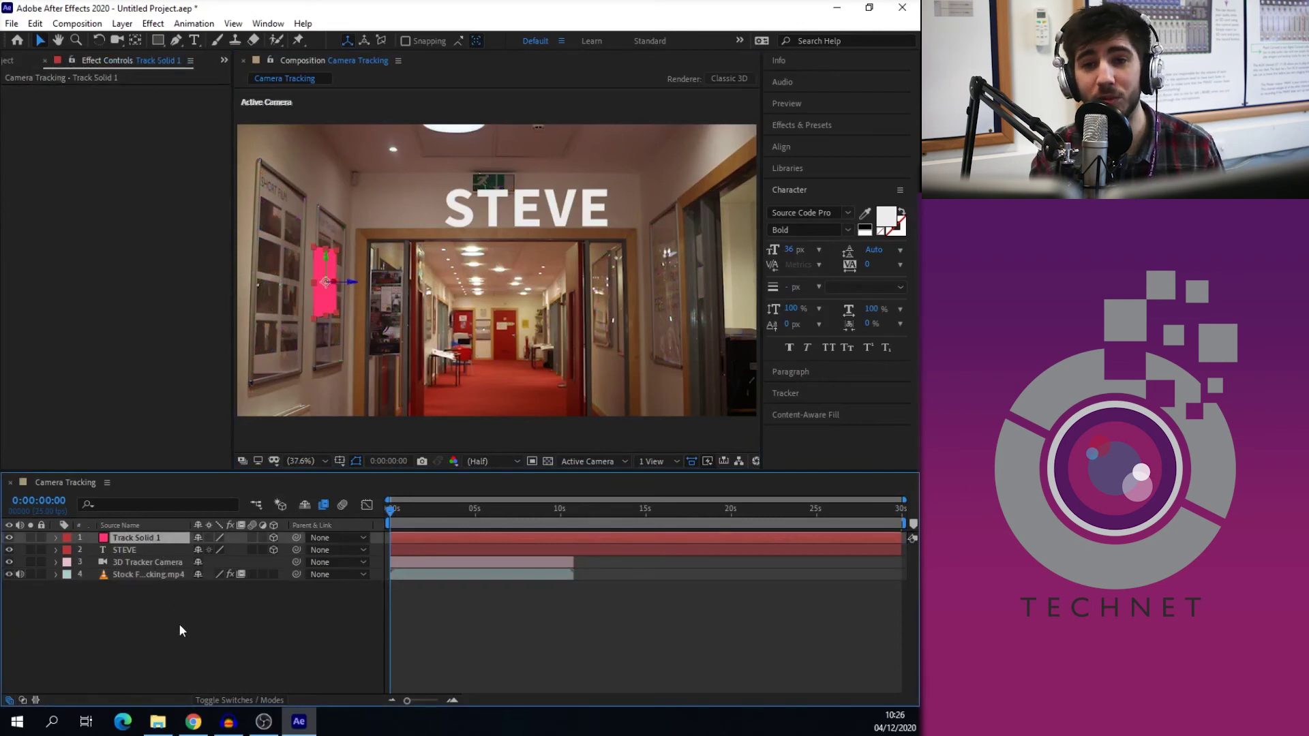
- Replace the tracked solid's source in the project's Solids folder with the stock photo 936full-james-franco
click(224, 62)
click(238, 75)
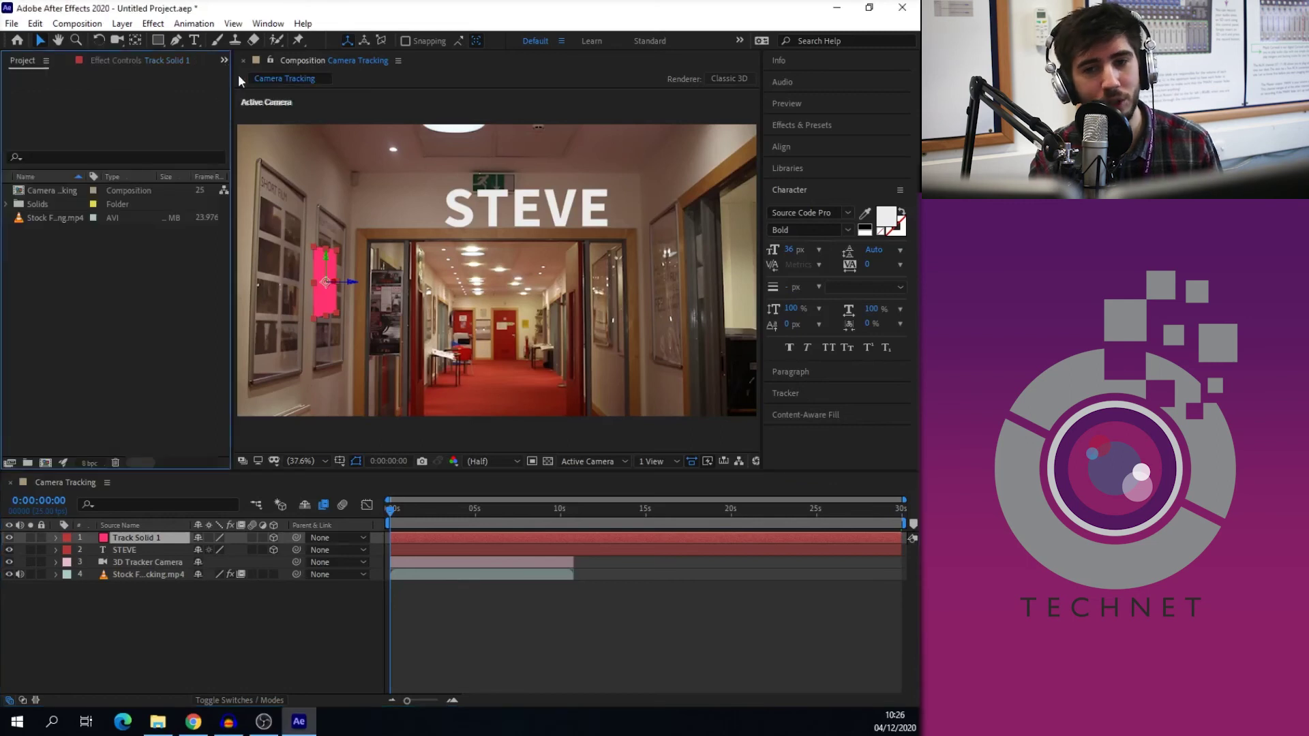
click(8, 204)
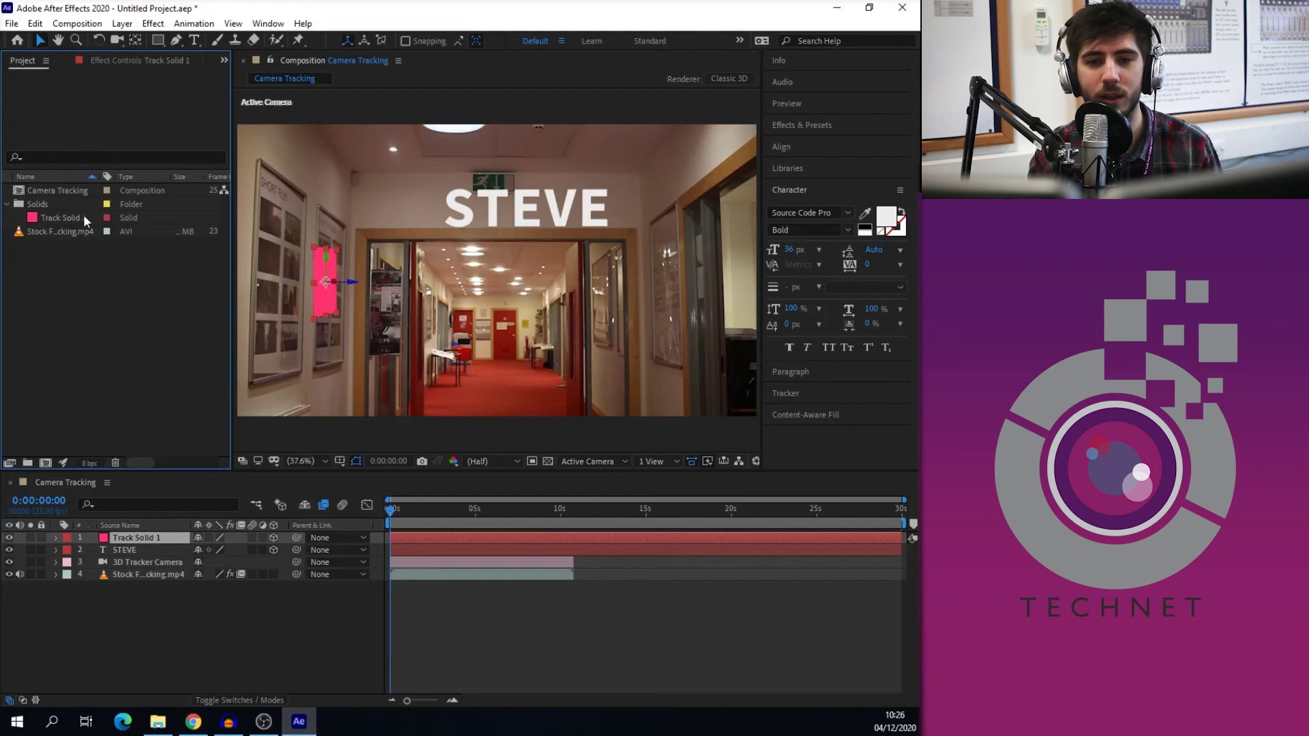
right_click(72, 217)
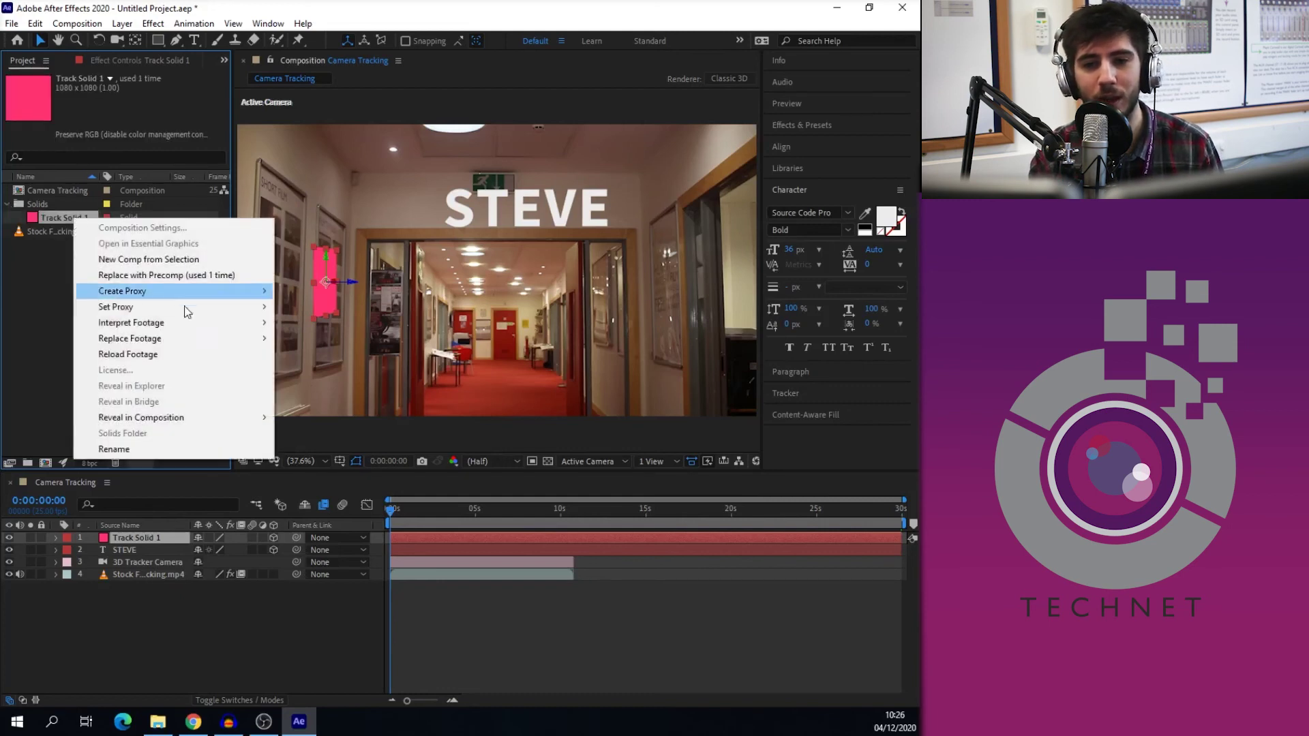
mouse_move(174, 339)
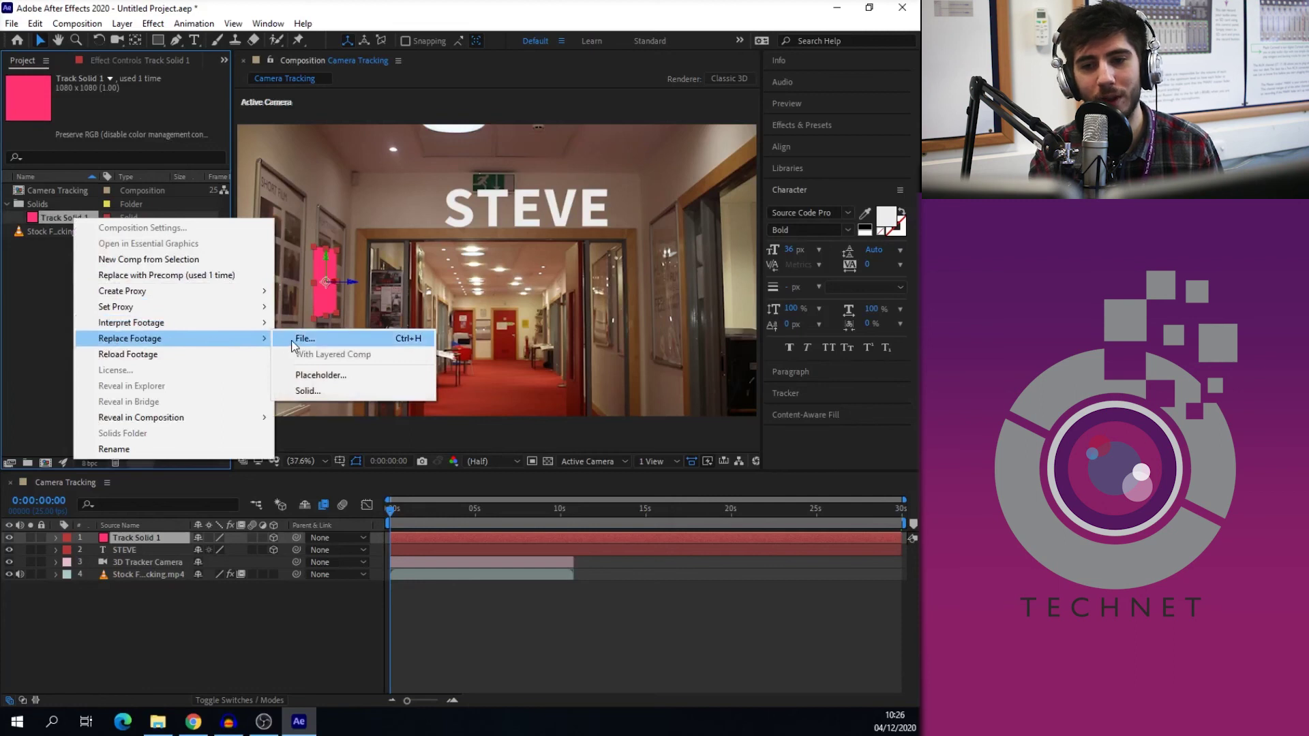
click(293, 341)
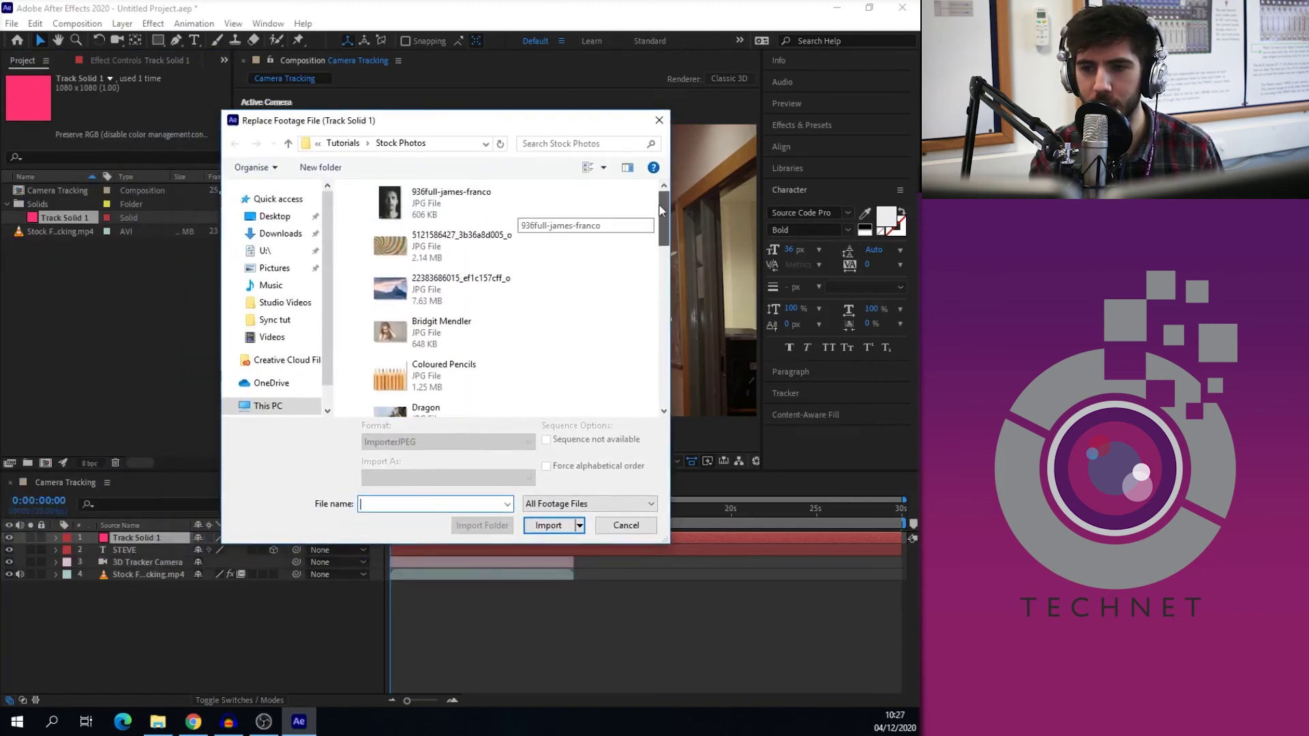
click(425, 204)
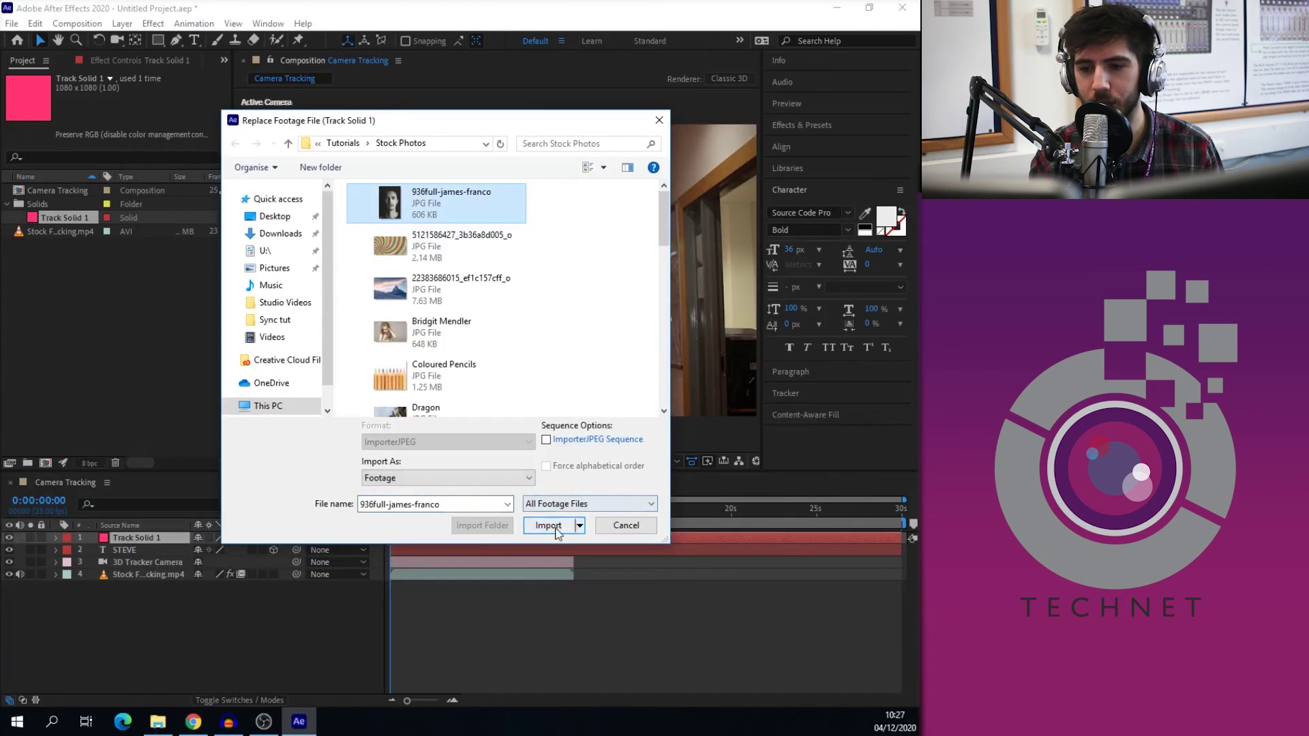
click(550, 525)
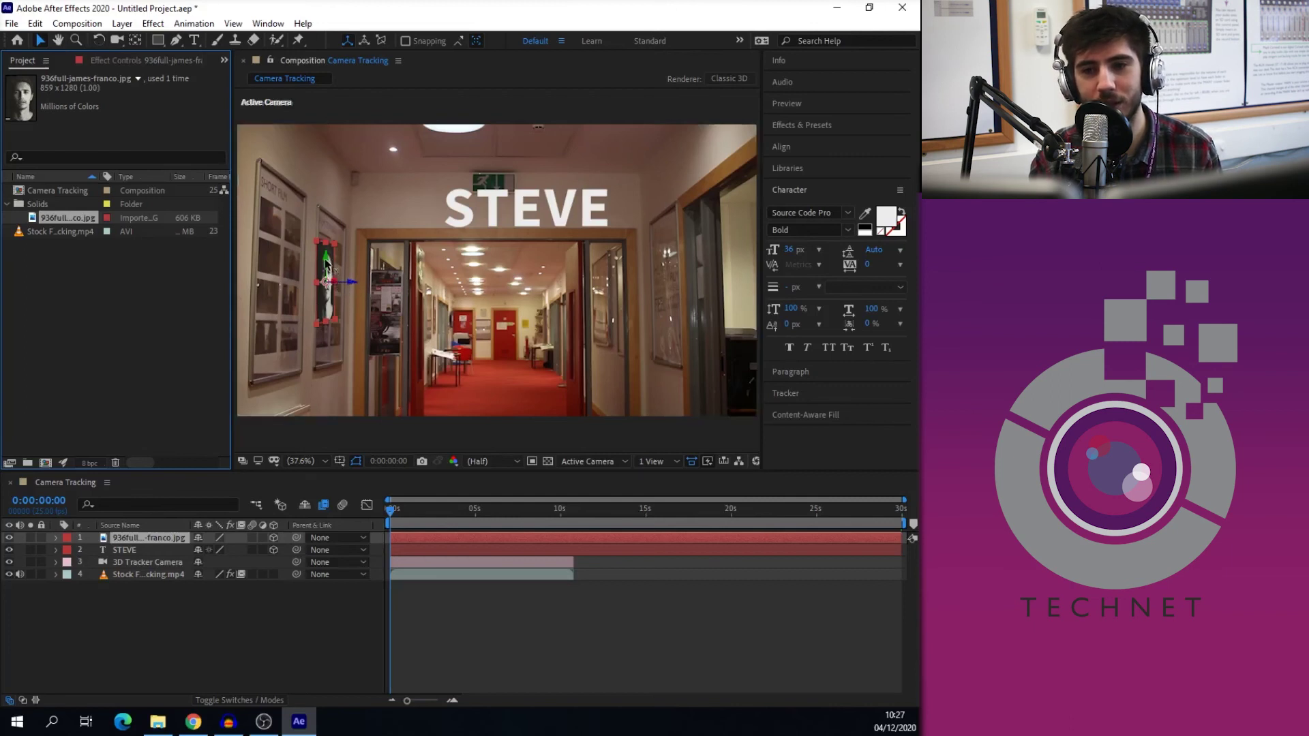
- Shift the tracked portrait slightly up within the wall poster's frame and adjust its rotation to fit the wall
drag(326, 264, 365, 296)
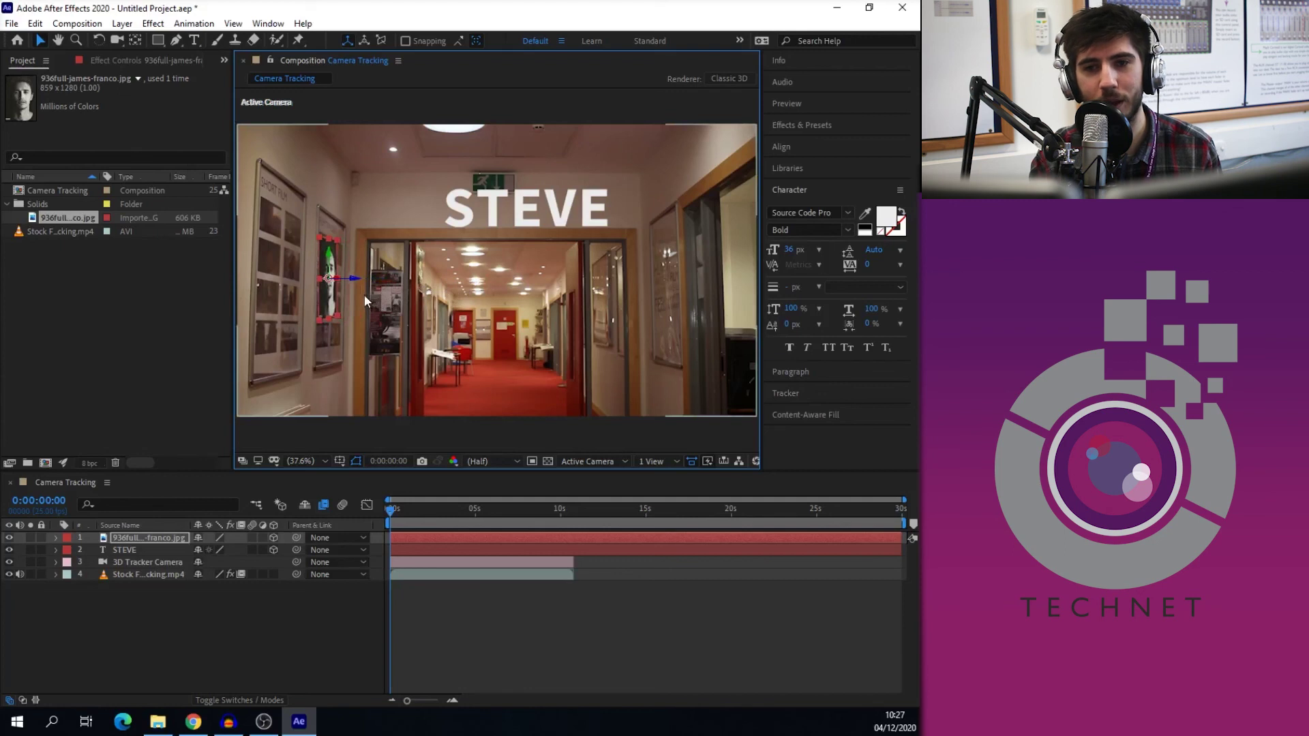
click(99, 40)
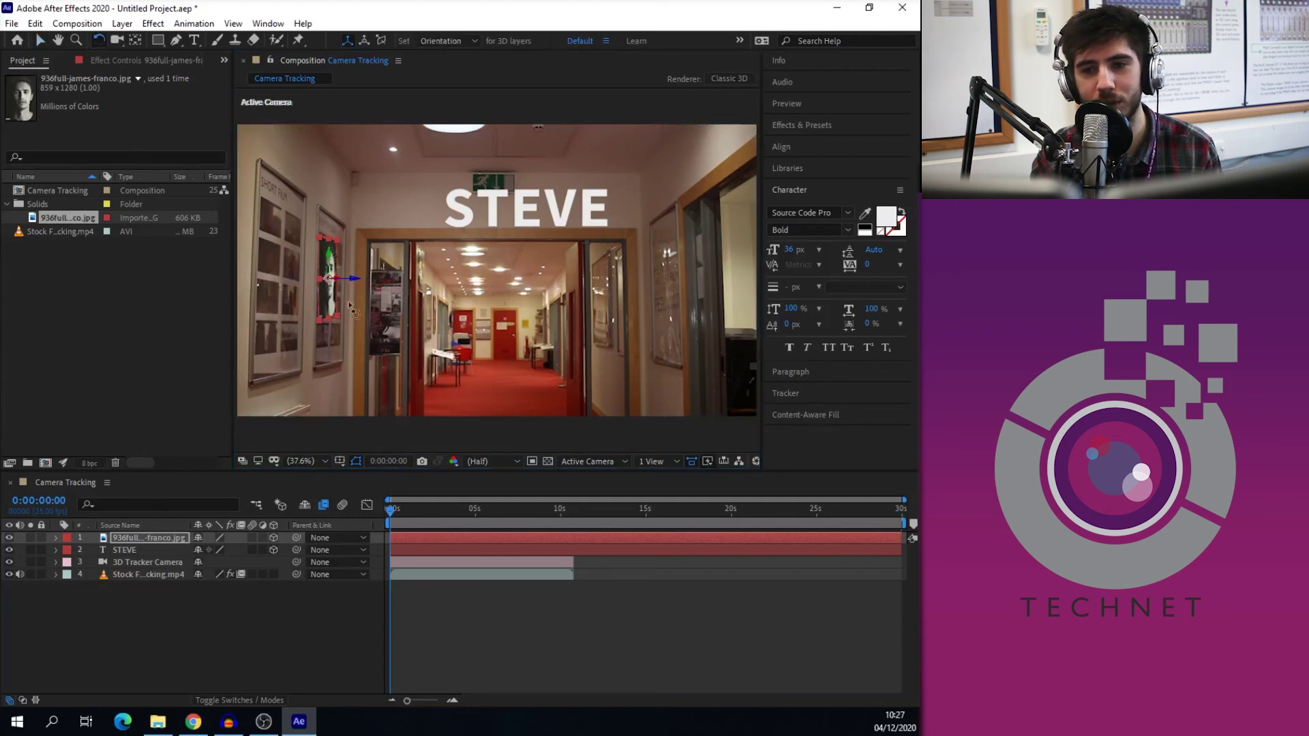
click(339, 257)
drag(336, 251, 337, 255)
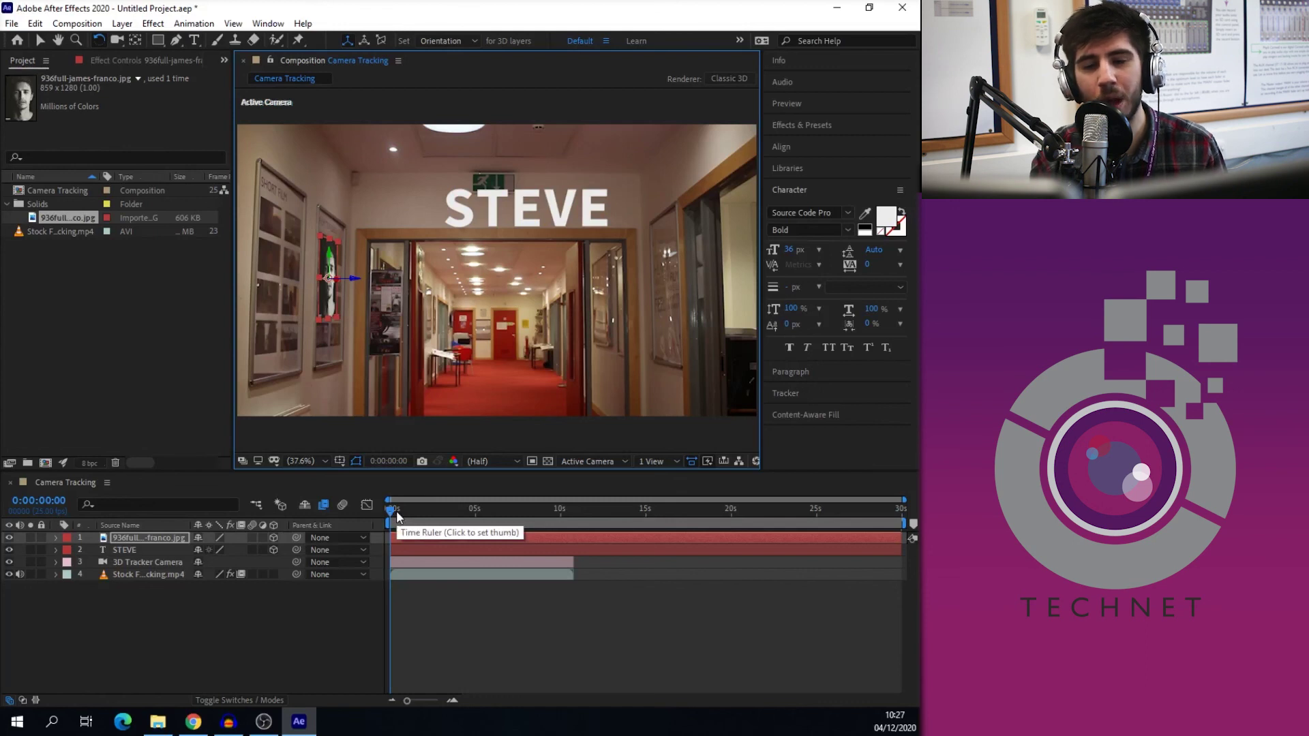
- Play the composition from the beginning to check the tracked portrait and bring the playhead back to 0:00:00:12
click(386, 508)
key(space)
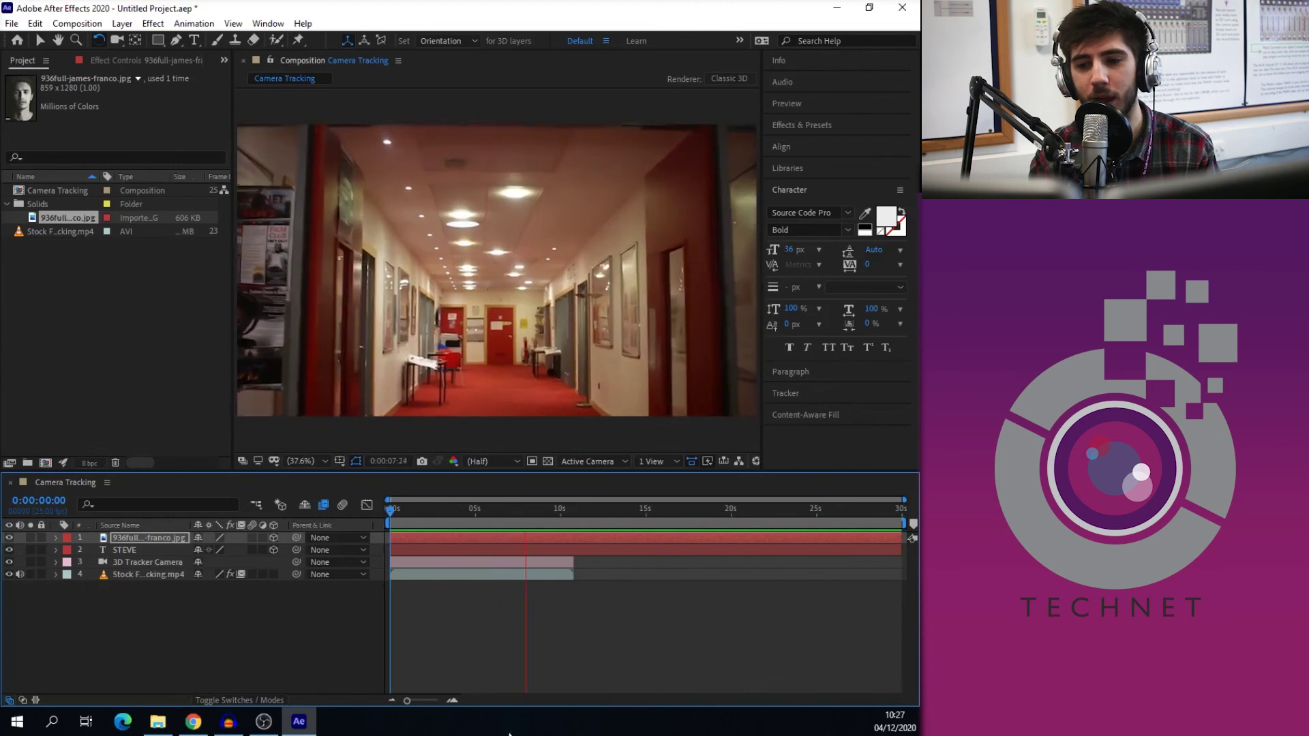
drag(416, 514, 399, 514)
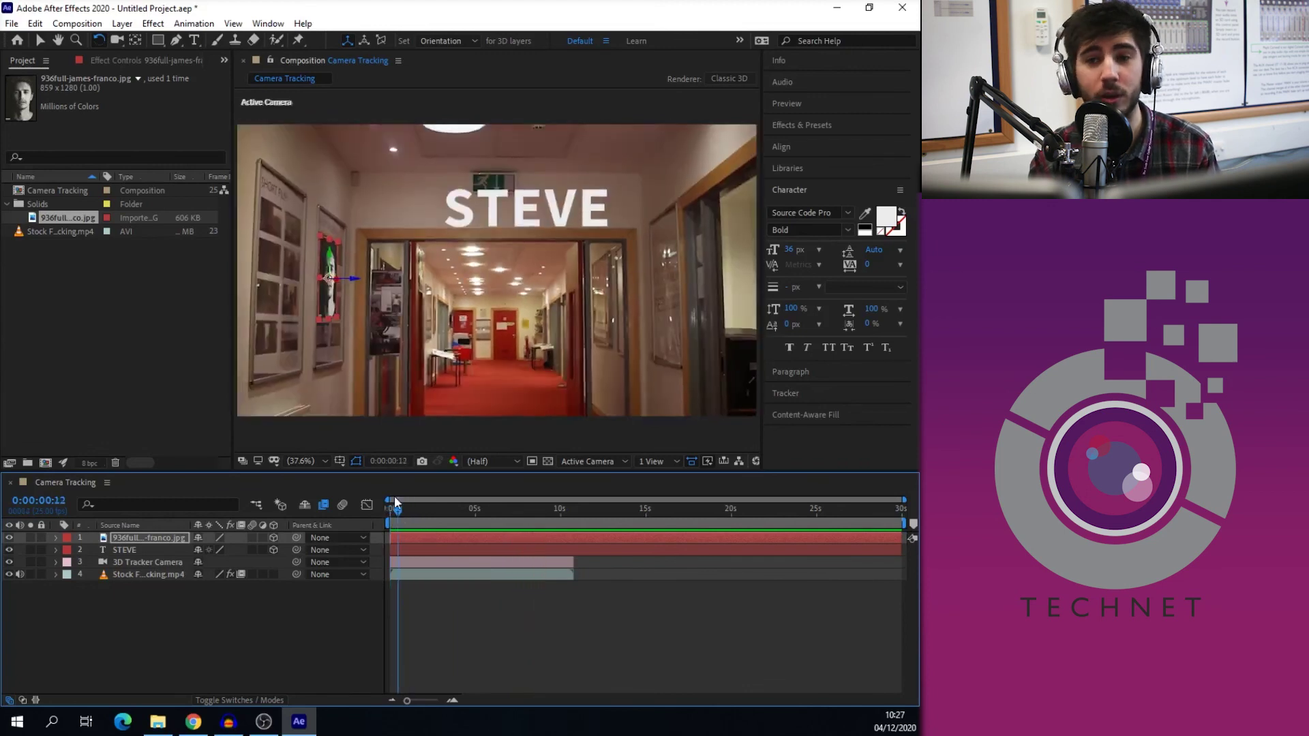